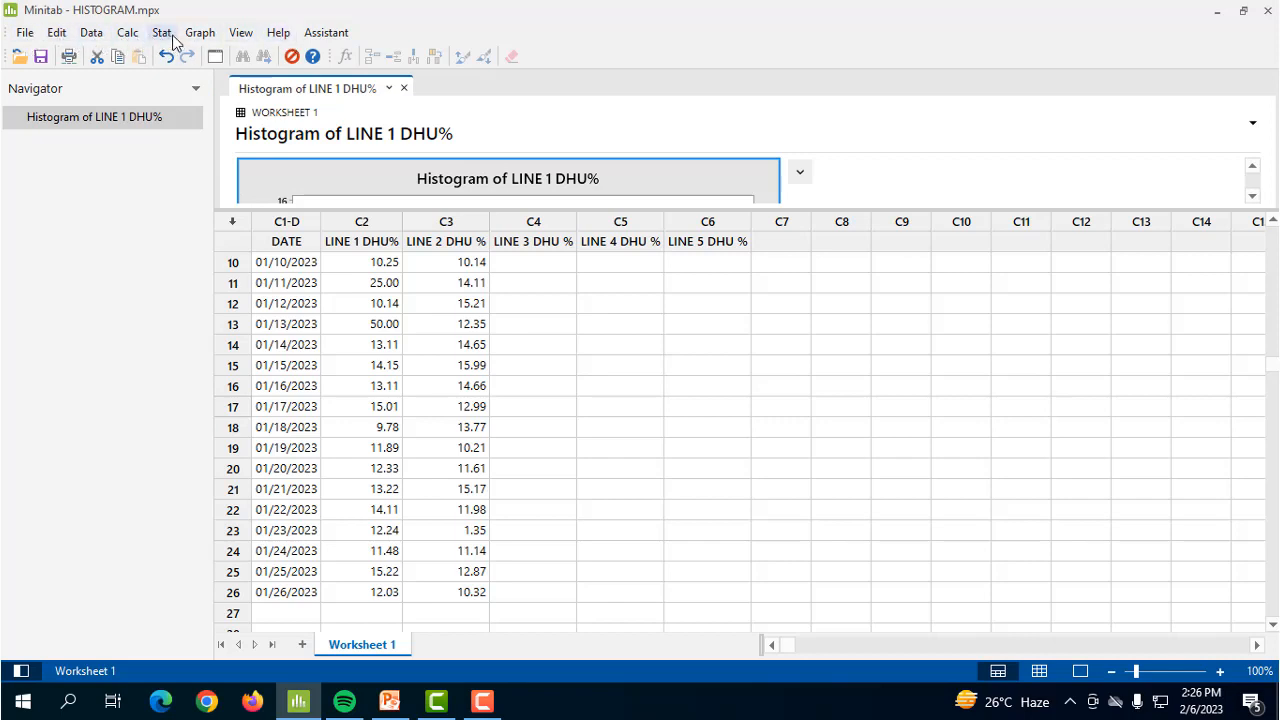
Create a simple histogram with LINE 1 DHU% as the graph variable
{"action": "left_click", "coordinate": [200, 32]}
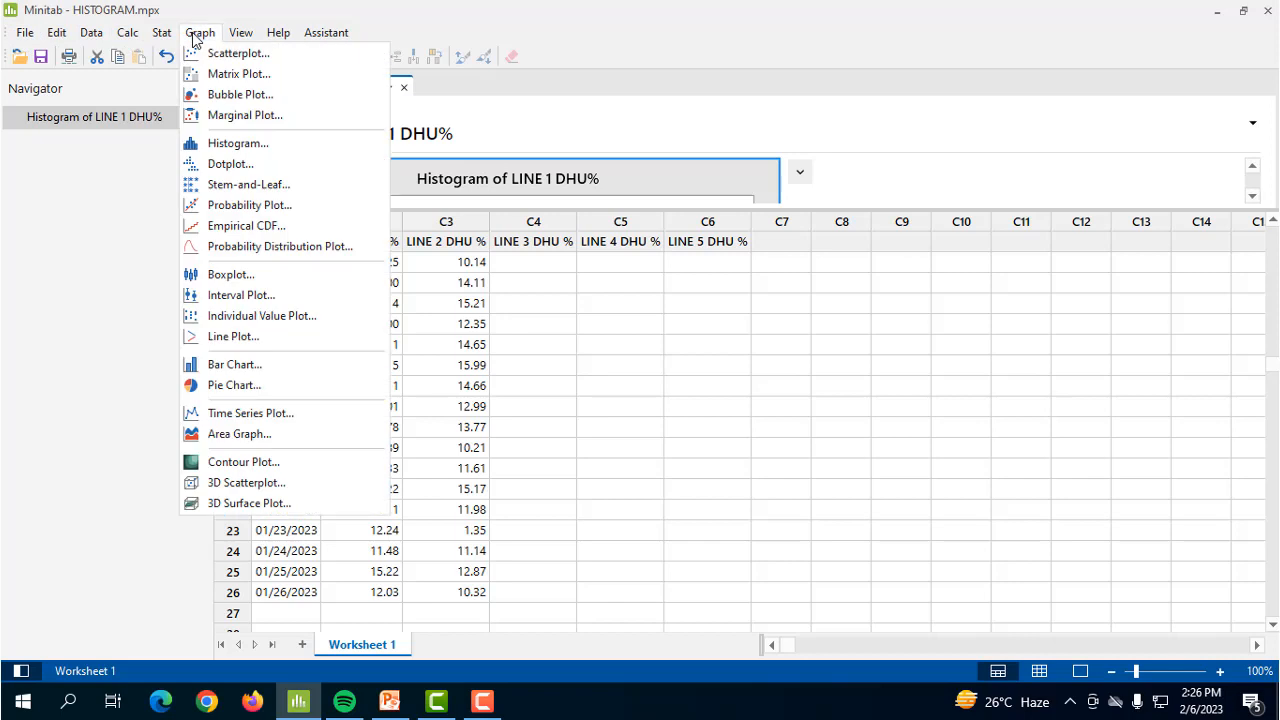
{"action": "left_click", "coordinate": [224, 145]}
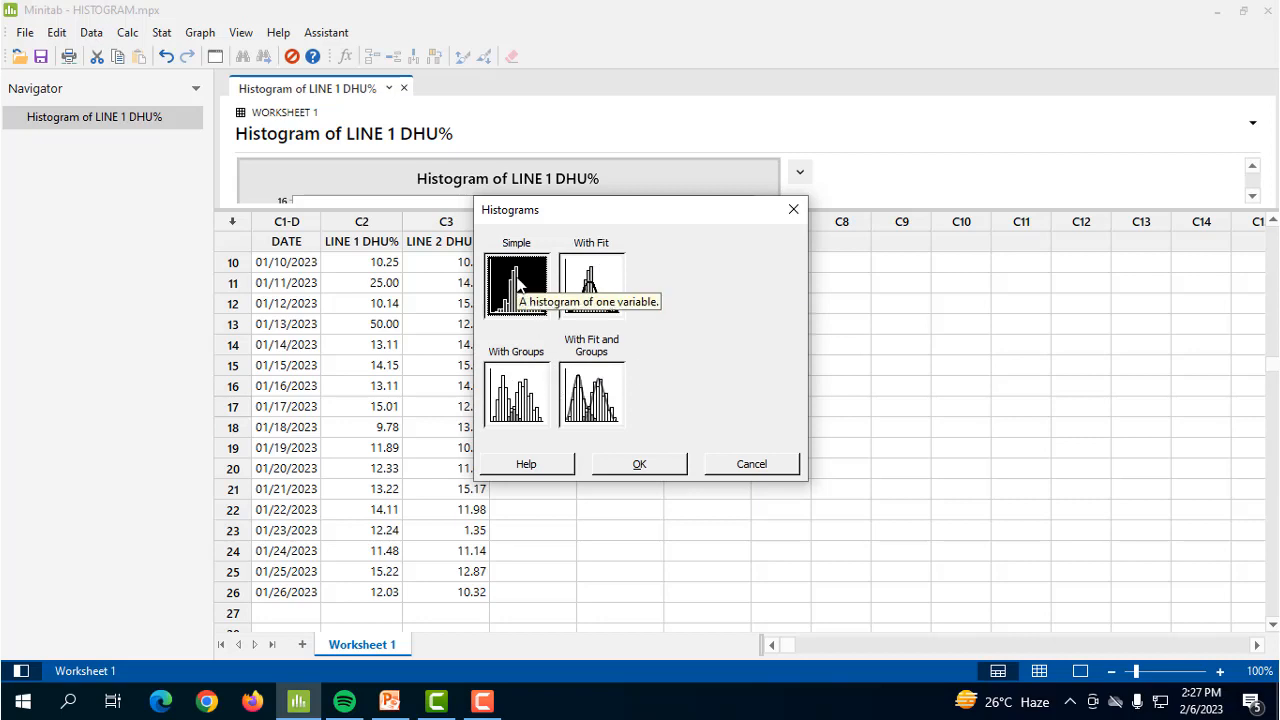
{"action": "left_click", "coordinate": [636, 466]}
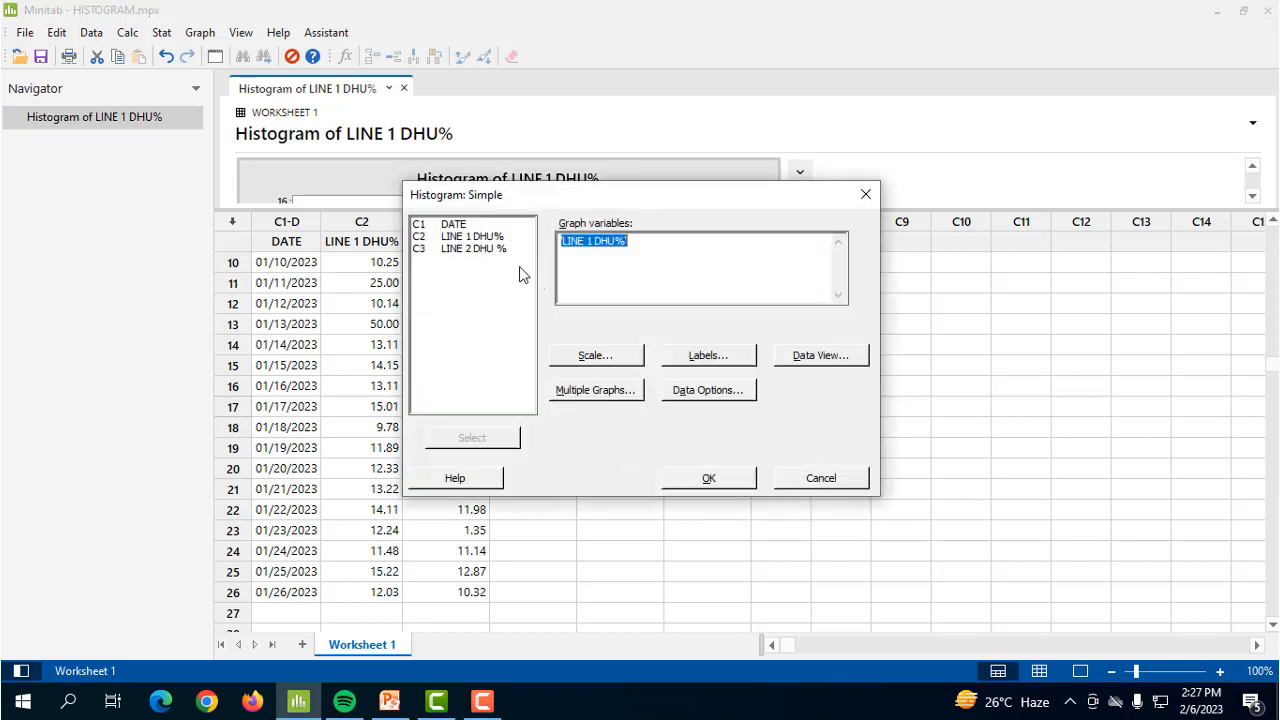
{"action": "left_click", "coordinate": [469, 240]}
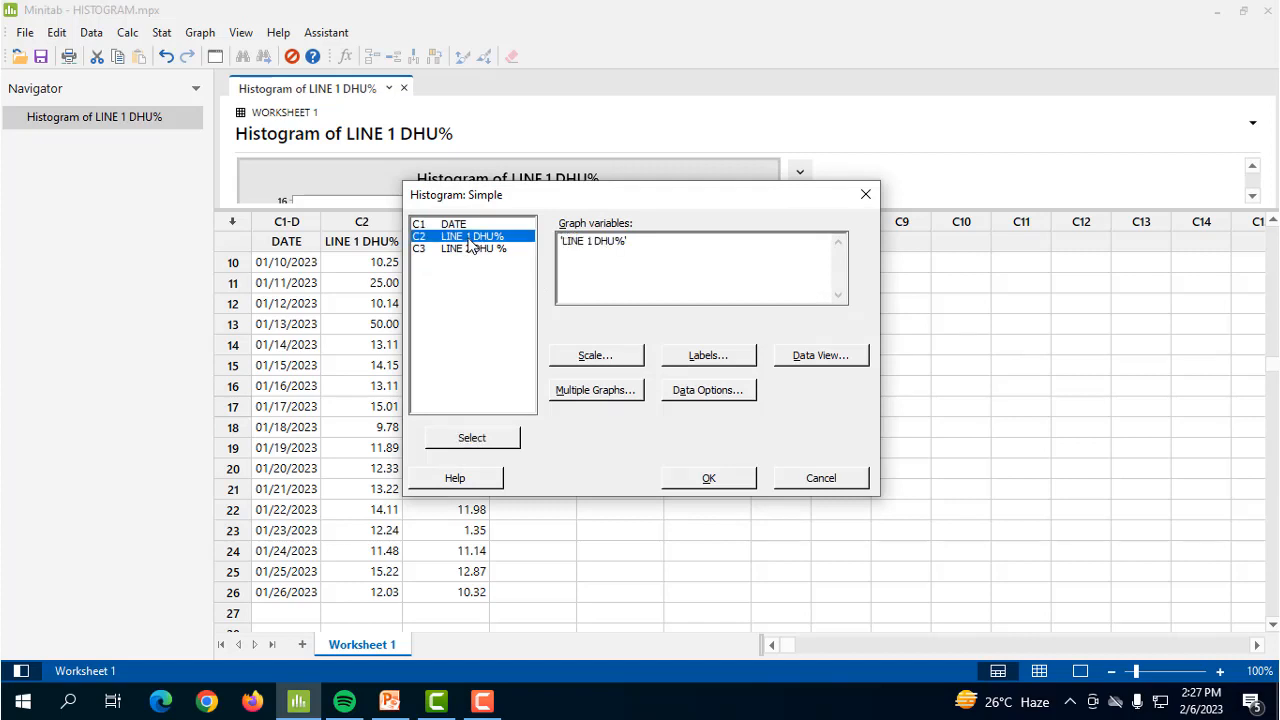
{"action": "left_click", "coordinate": [702, 479]}
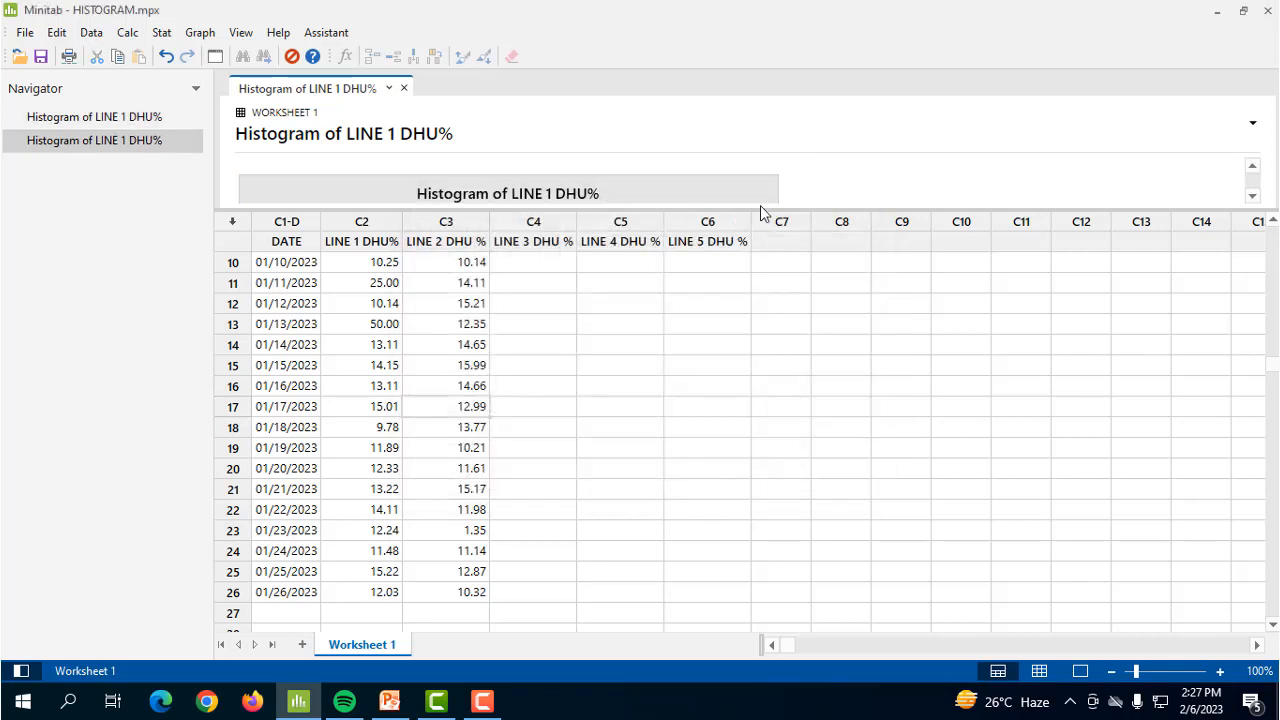
Enlarge the new LINE 1 DHU% histogram in the graph editor, examine its bars, and close it
{"action": "left_click_drag", "start_coordinate": [752, 209], "coordinate": [680, 460]}
{"action": "double_click", "coordinate": [590, 292]}
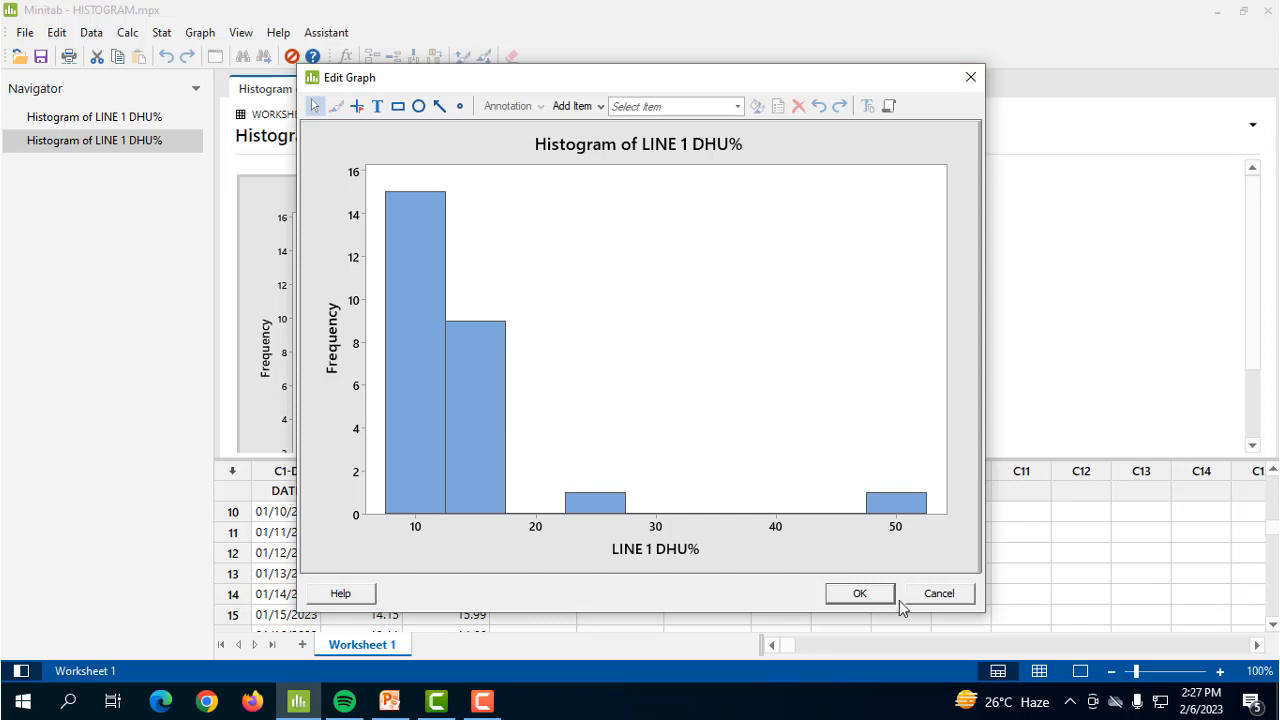
{"action": "left_click", "coordinate": [966, 82]}
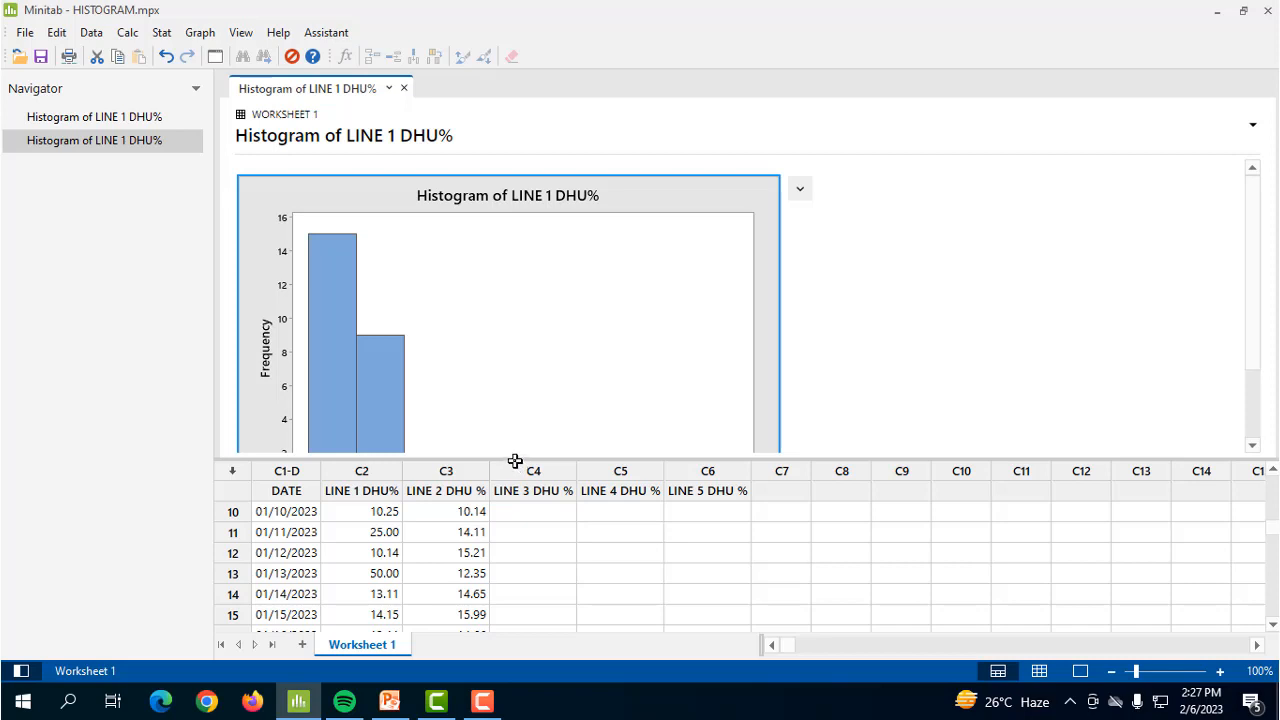
Set the LINE 1 DHU% values to 12.33 in row 13 and 9.45 in row 11
{"action": "left_click_drag", "start_coordinate": [515, 461], "coordinate": [517, 189]}
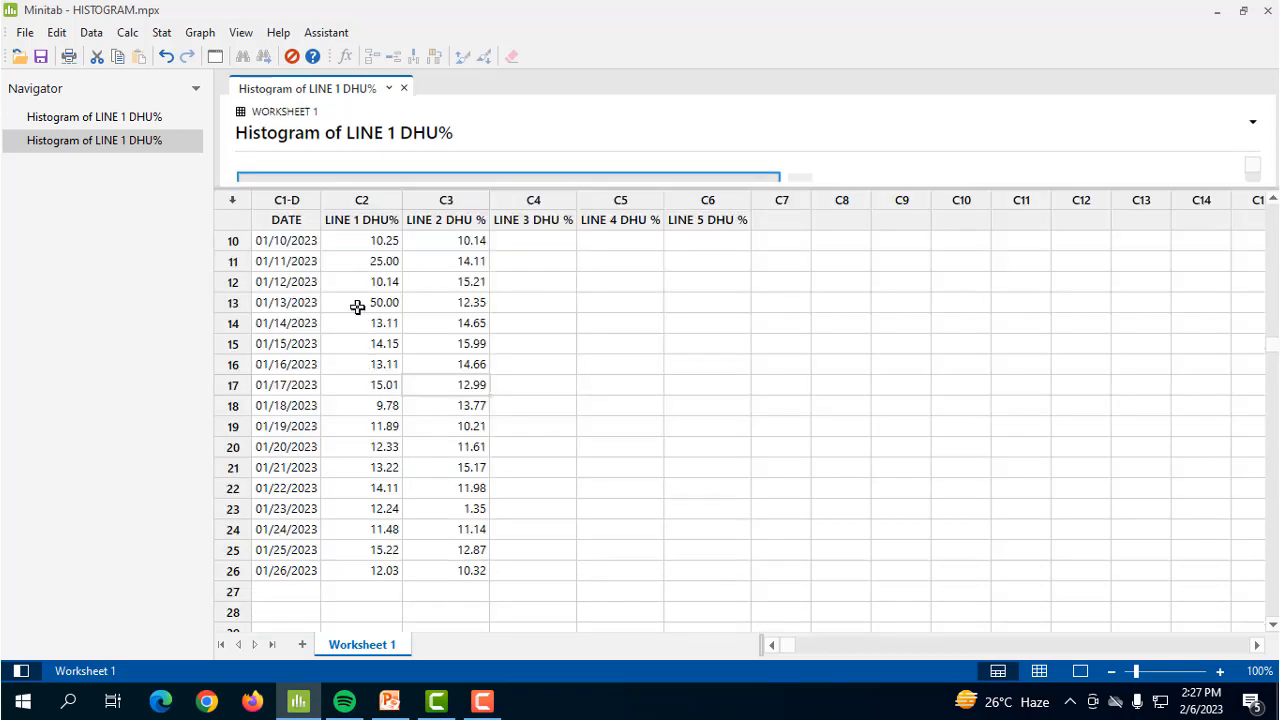
{"action": "left_click", "coordinate": [356, 305]}
{"action": "type", "text": "12.33"}
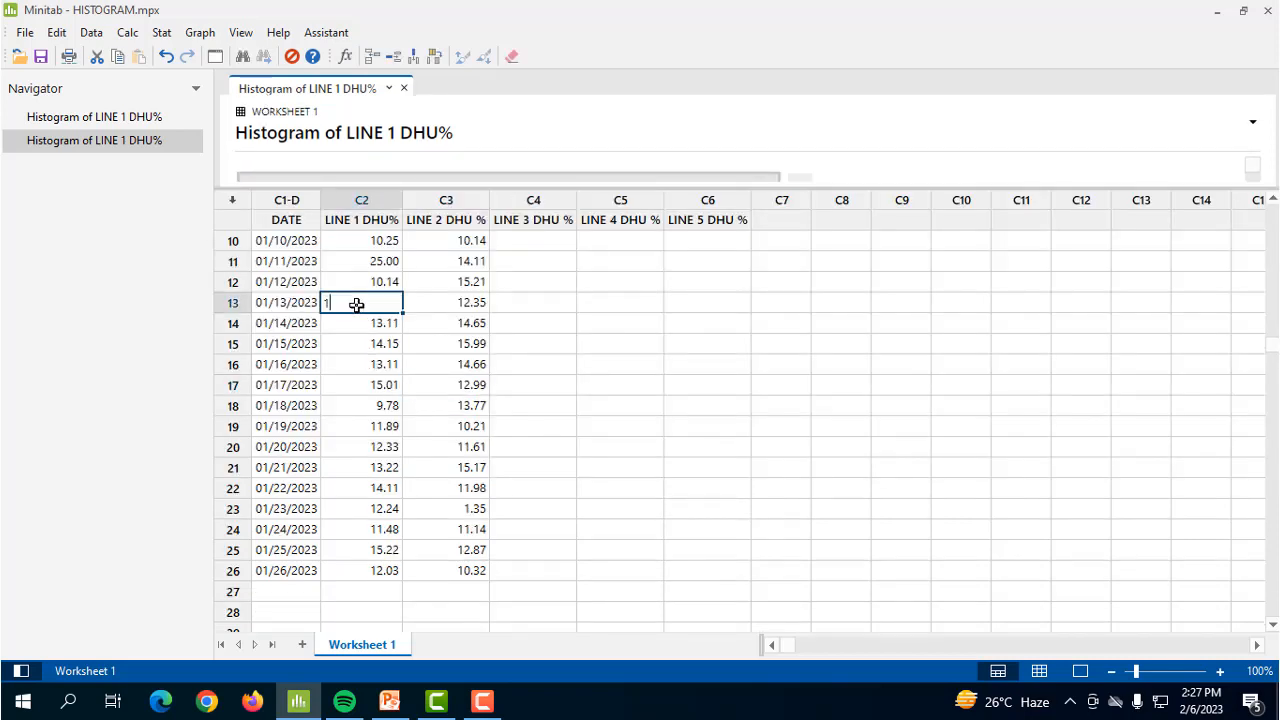
{"action": "left_click", "coordinate": [365, 425]}
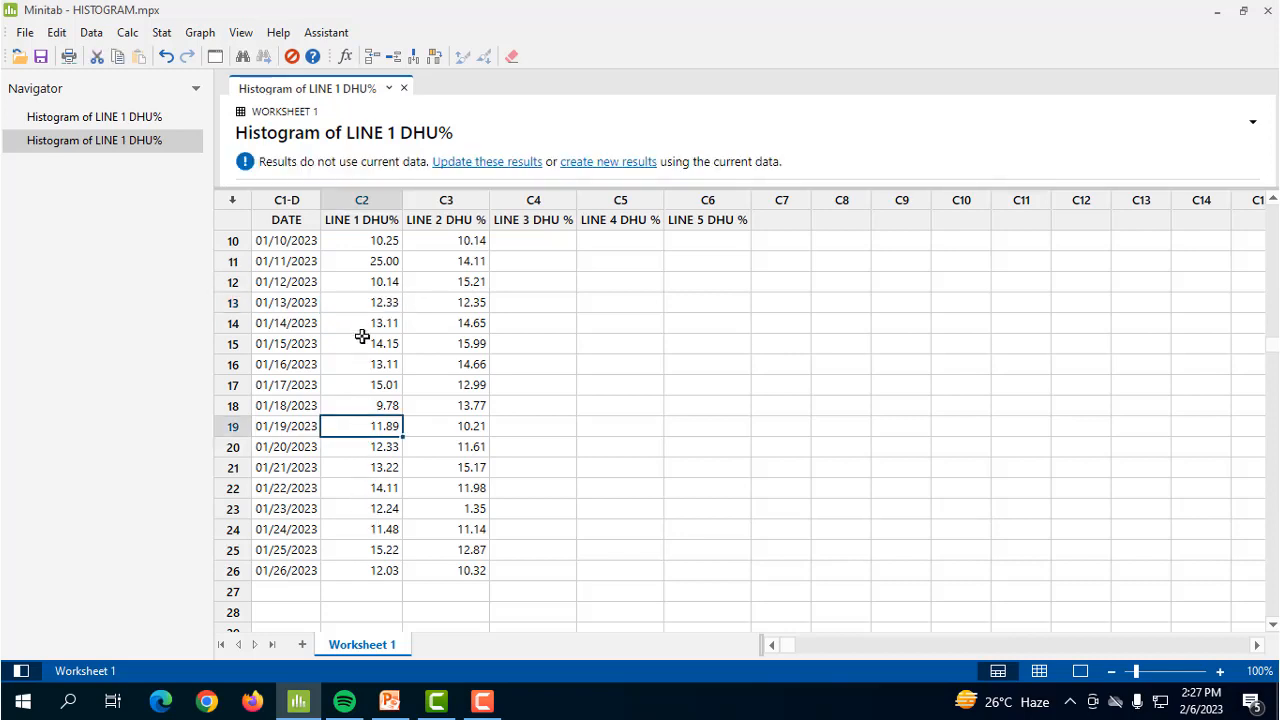
{"action": "left_click", "coordinate": [367, 261]}
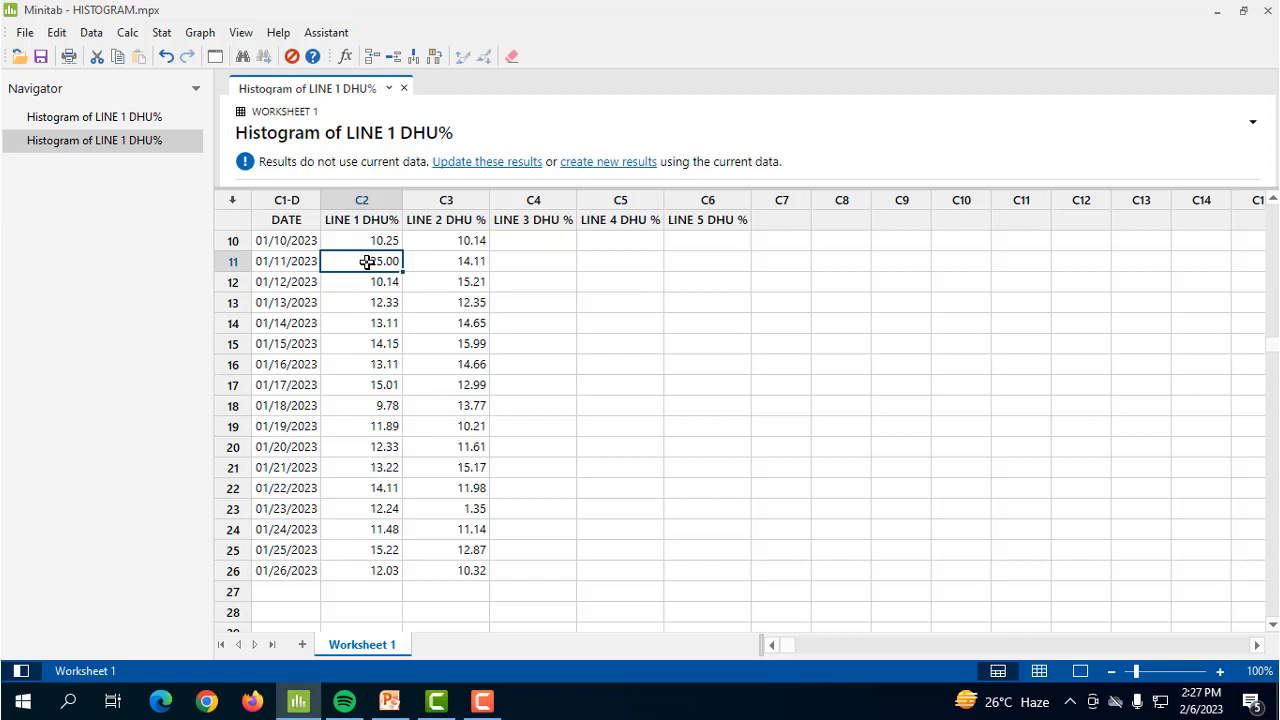
{"action": "type", "text": "9.45"}
{"action": "left_click", "coordinate": [492, 387]}
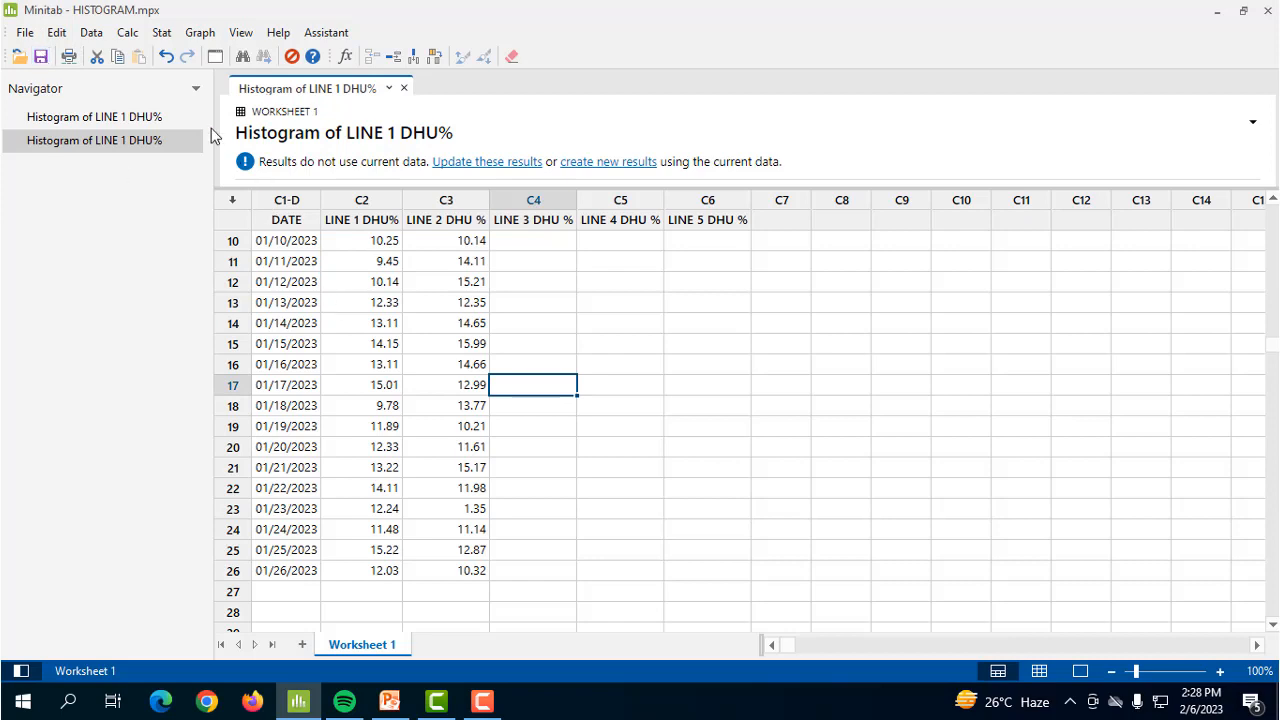
Create another simple histogram from the edited data, clearing the graph variables and selecting LINE 1 DHU% again
{"action": "left_click", "coordinate": [196, 34]}
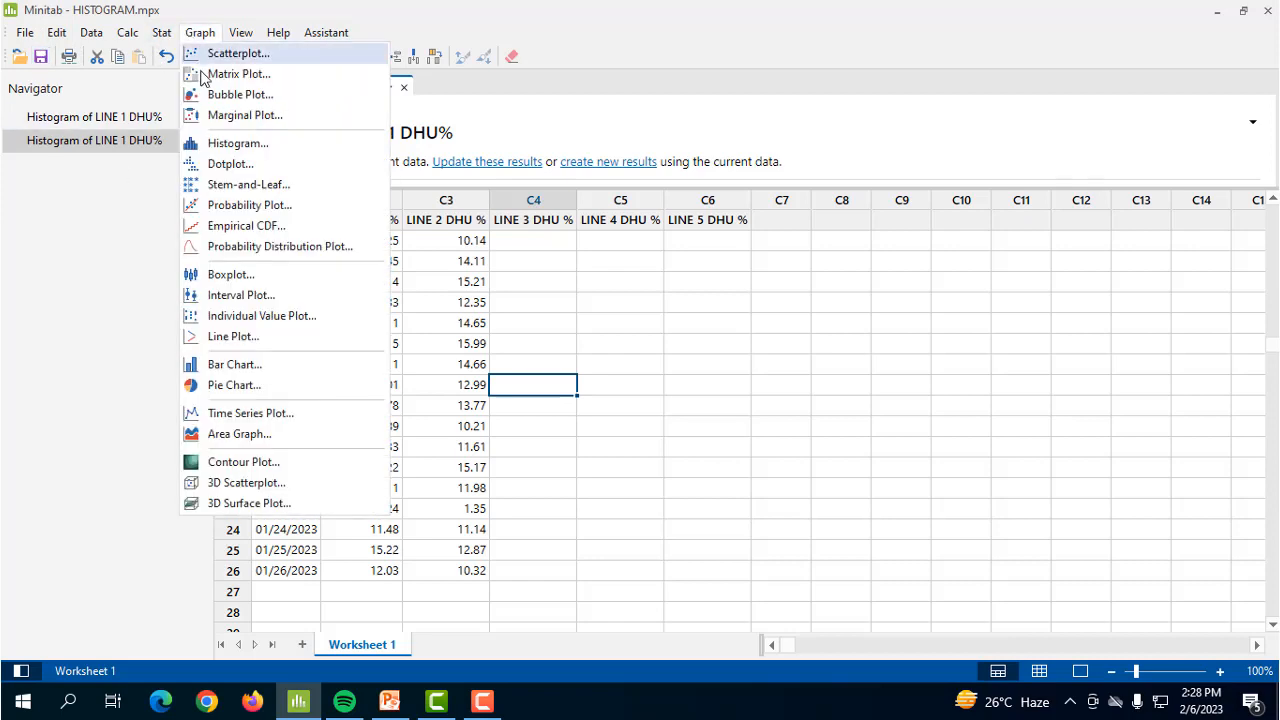
{"action": "left_click", "coordinate": [226, 143]}
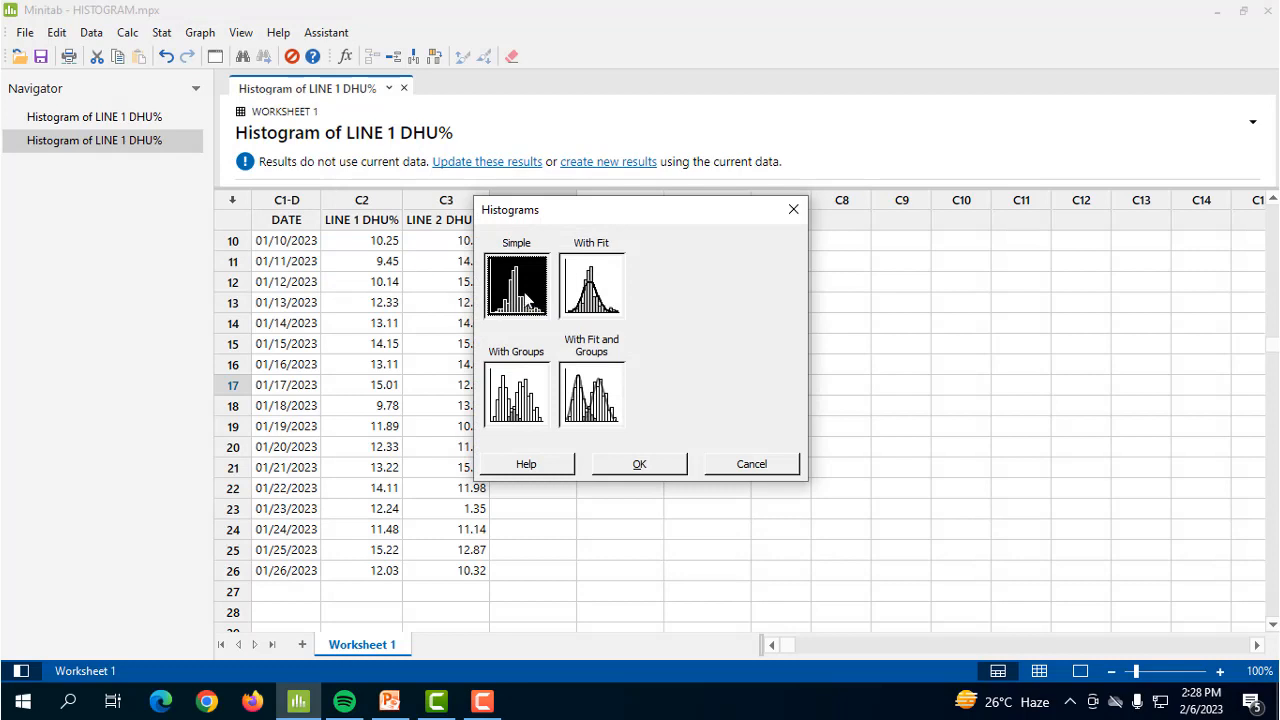
{"action": "left_click", "coordinate": [637, 466]}
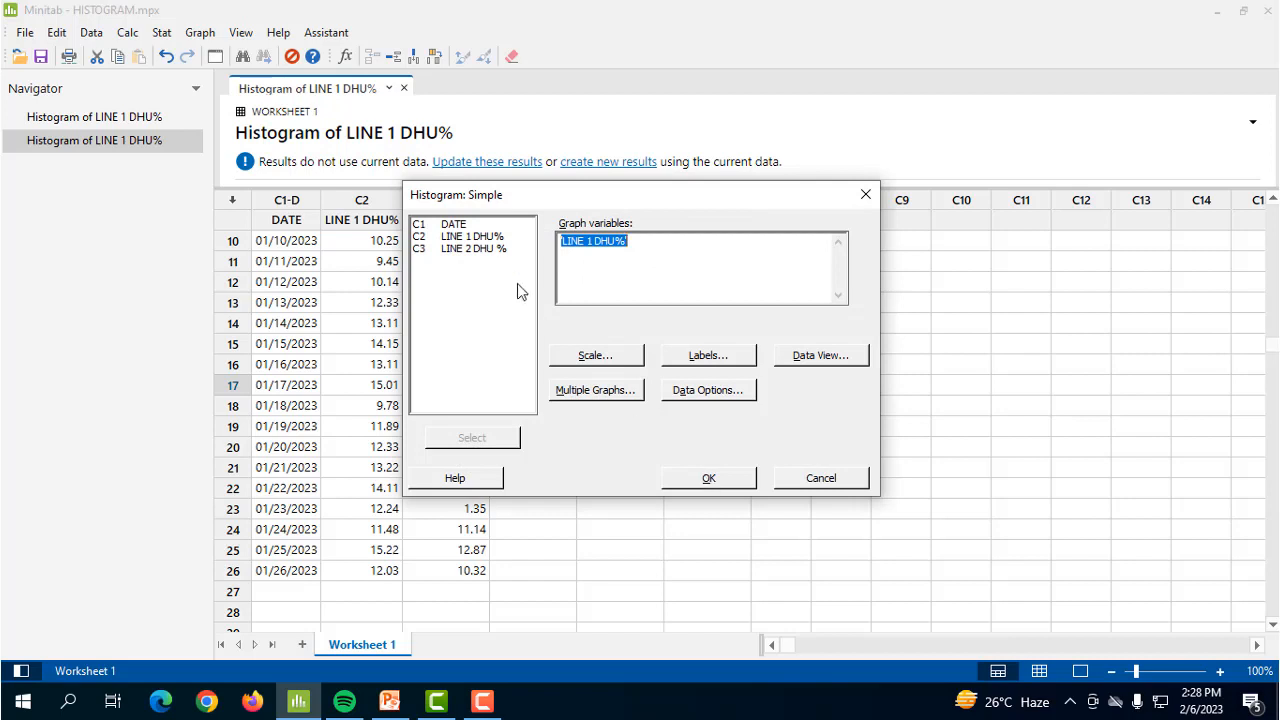
{"action": "left_click", "coordinate": [638, 241]}
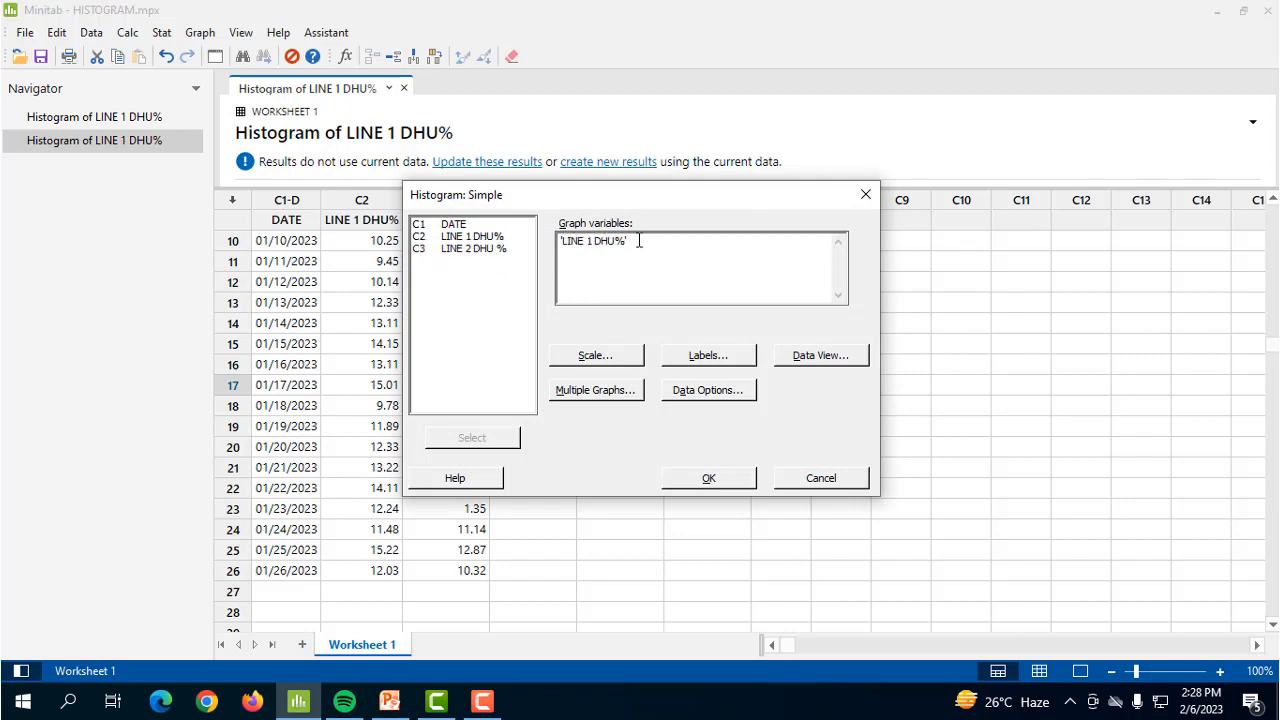
{"action": "key", "text": "BackSpace"}
{"action": "key", "text": "BackSpace"}
{"action": "key", "text": "BackSpace"}
{"action": "key", "text": "BackSpace"}
{"action": "key", "text": "BackSpace"}
{"action": "key", "text": "BackSpace"}
{"action": "key", "text": "BackSpace"}
{"action": "key", "text": "BackSpace"}
{"action": "double_click", "coordinate": [462, 240]}
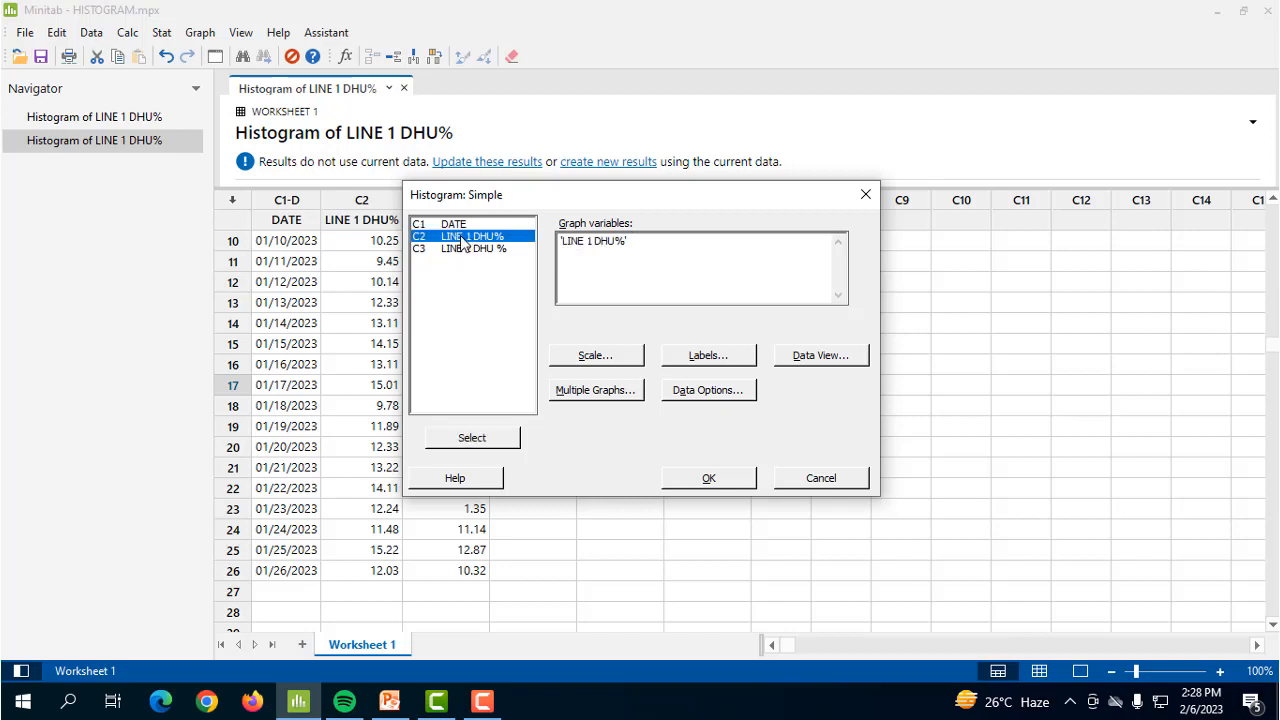
{"action": "left_click", "coordinate": [638, 250]}
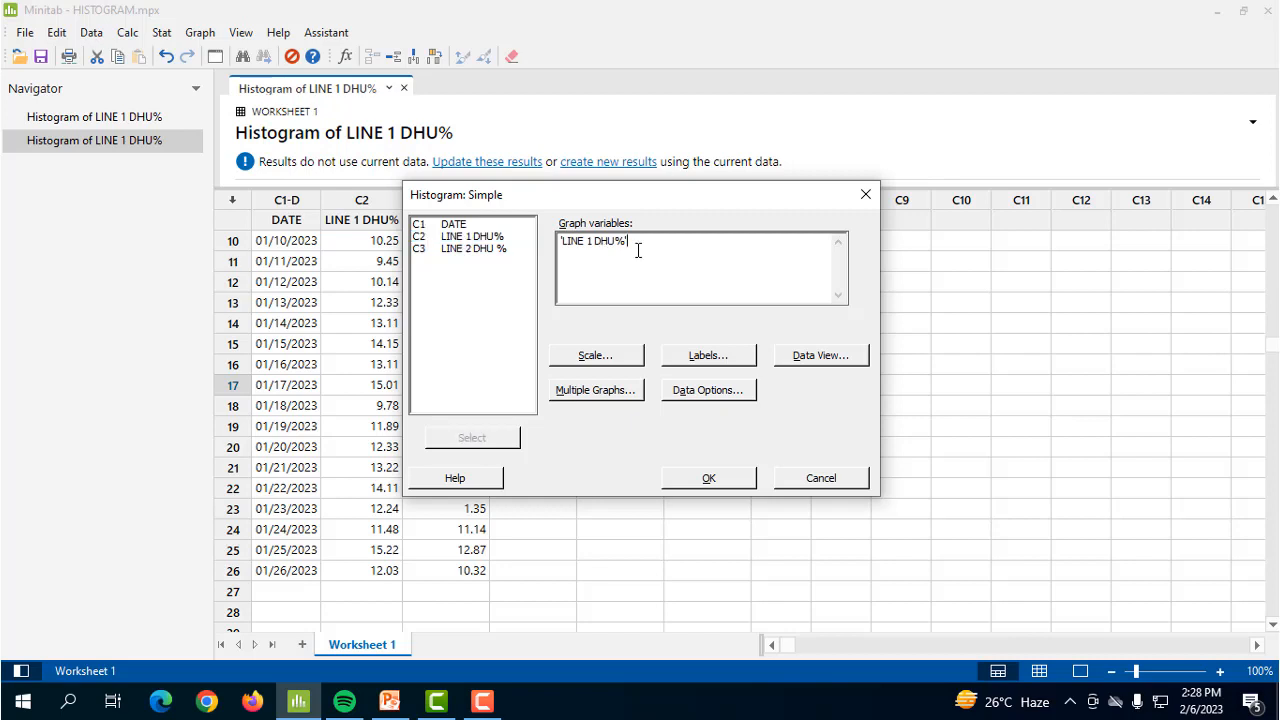
{"action": "left_click", "coordinate": [705, 479]}
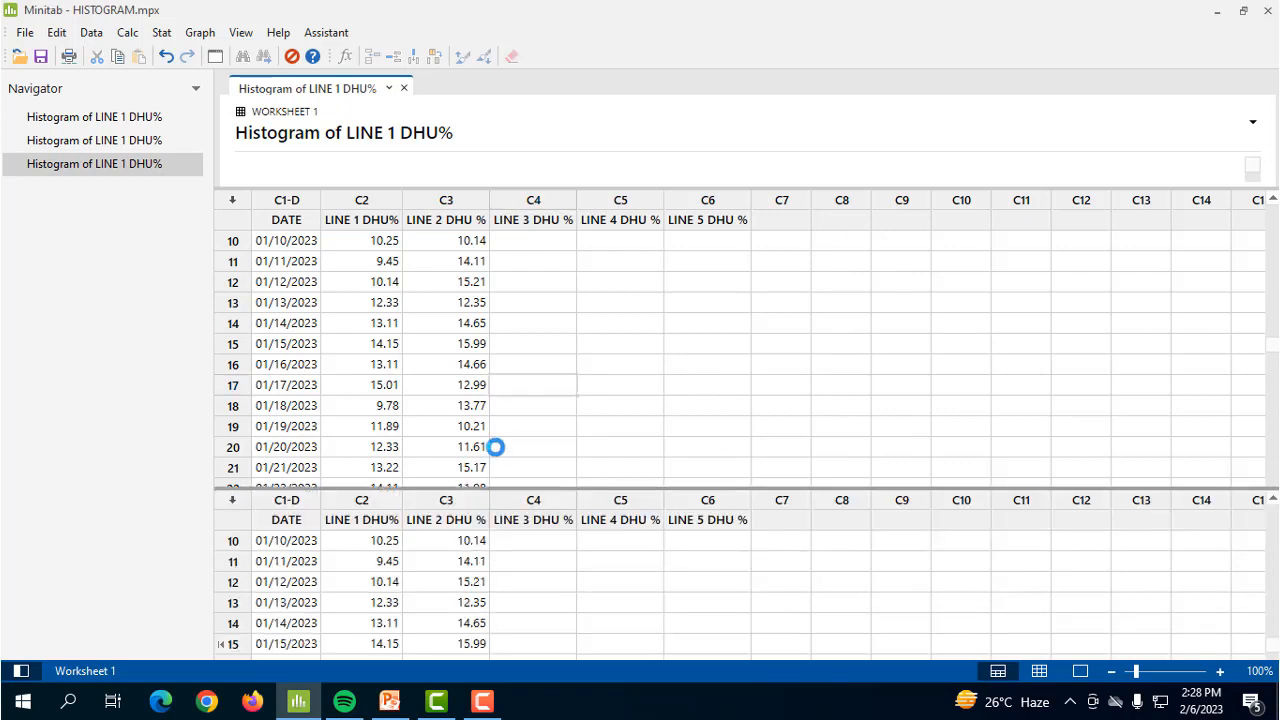
View the histogram of the edited LINE 1 DHU% data in the graph editor, check its bars, and close it
{"action": "double_click", "coordinate": [521, 283]}
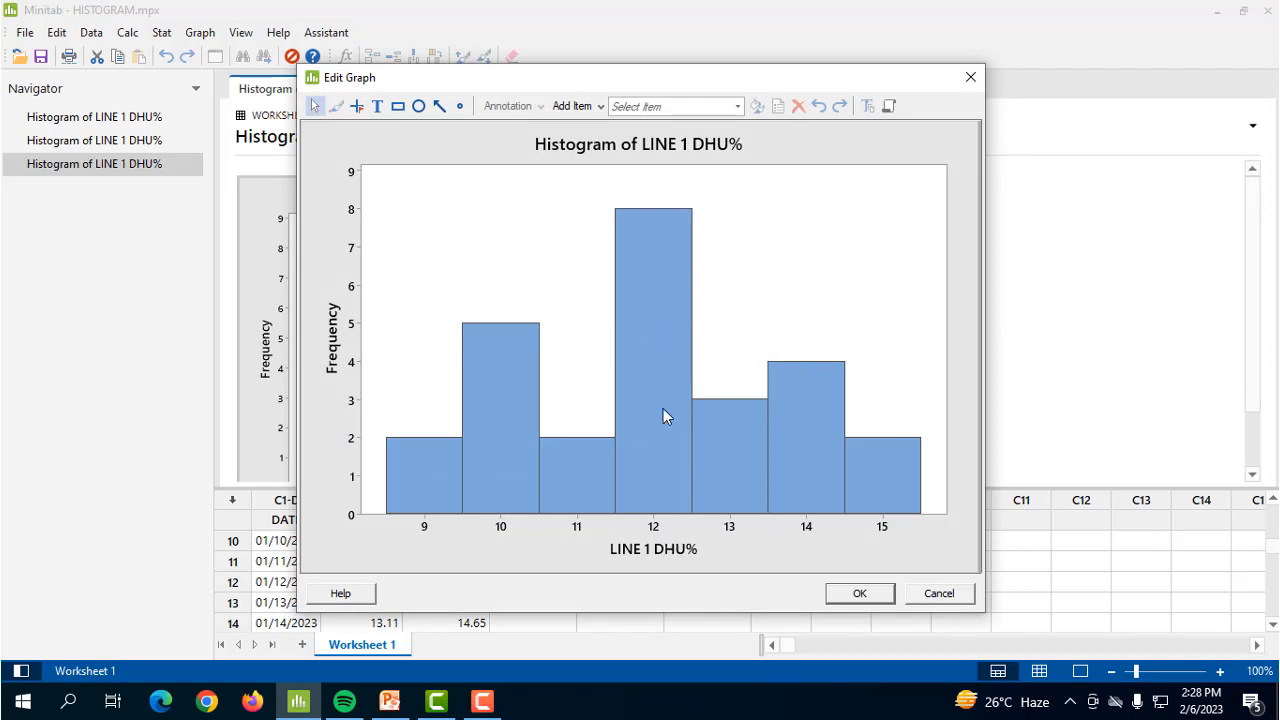
{"action": "mouse_move", "coordinate": [624, 314]}
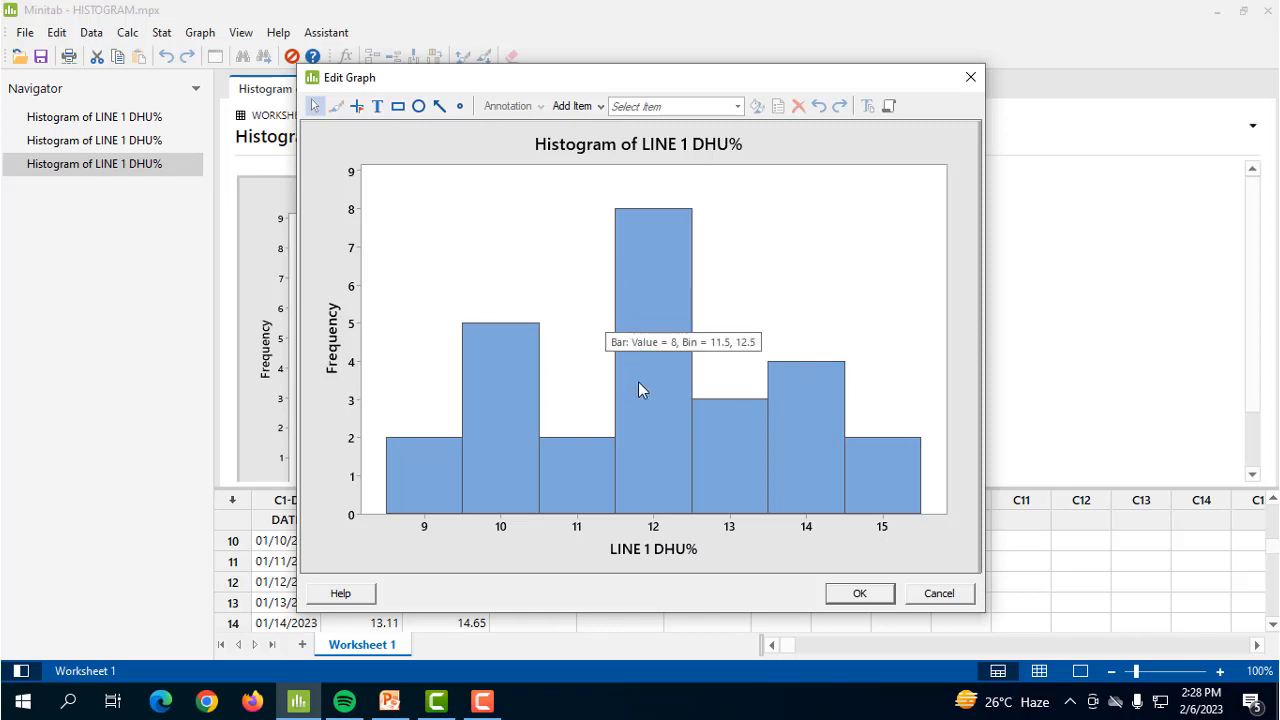
{"action": "key", "text": "Escape"}
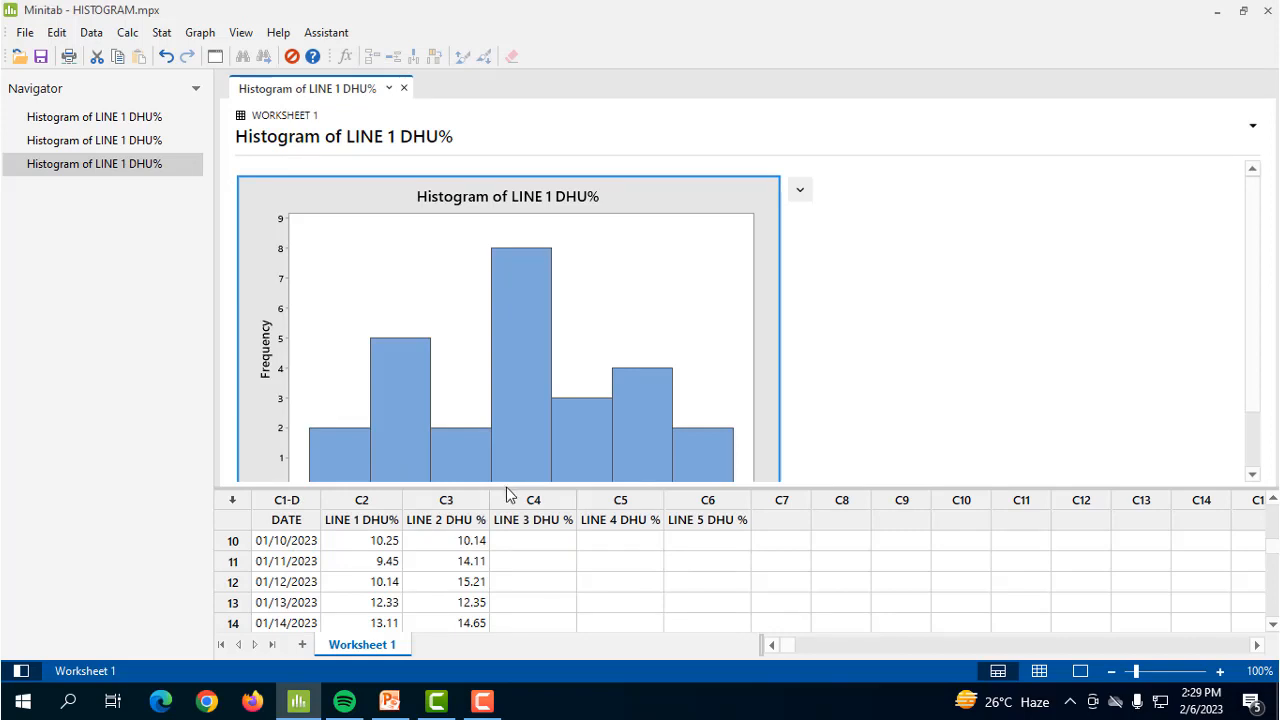
Create With Fit histograms of LINE 1 DHU% and LINE 2 DHU %, replacing the previous LINE 2 graph variable
{"action": "left_click_drag", "start_coordinate": [508, 488], "coordinate": [480, 153]}
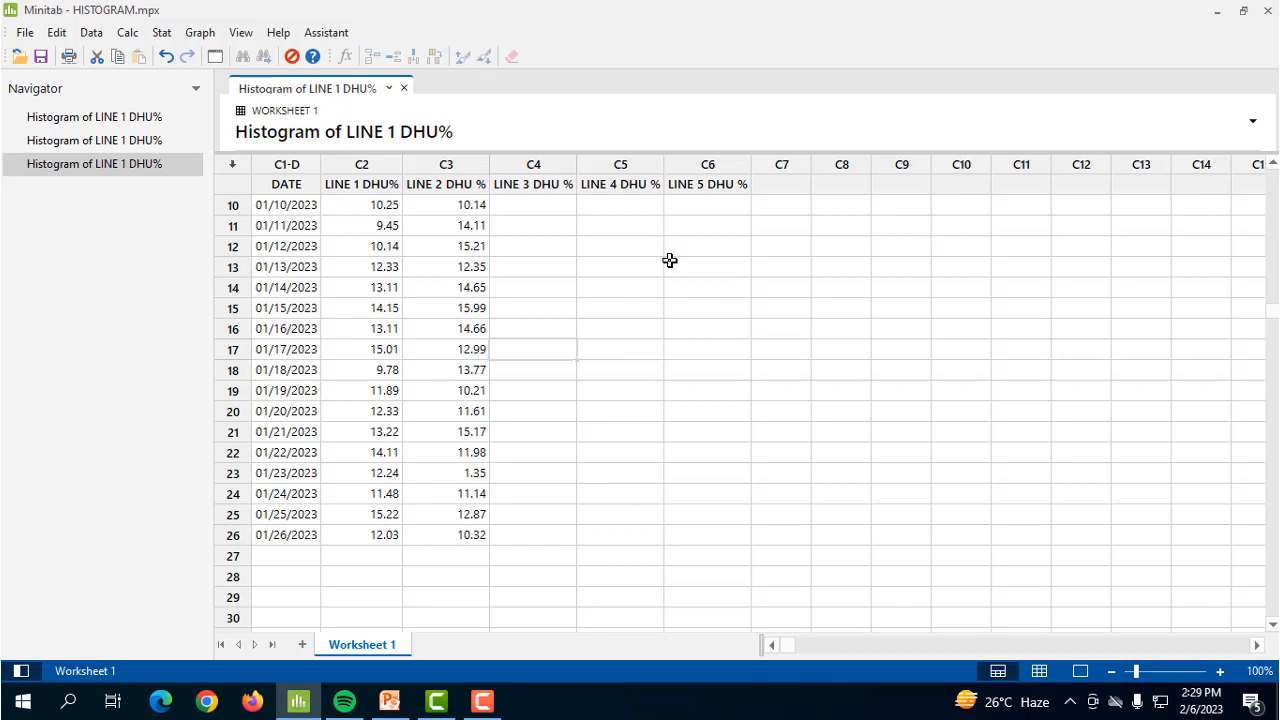
{"action": "left_click", "coordinate": [201, 33]}
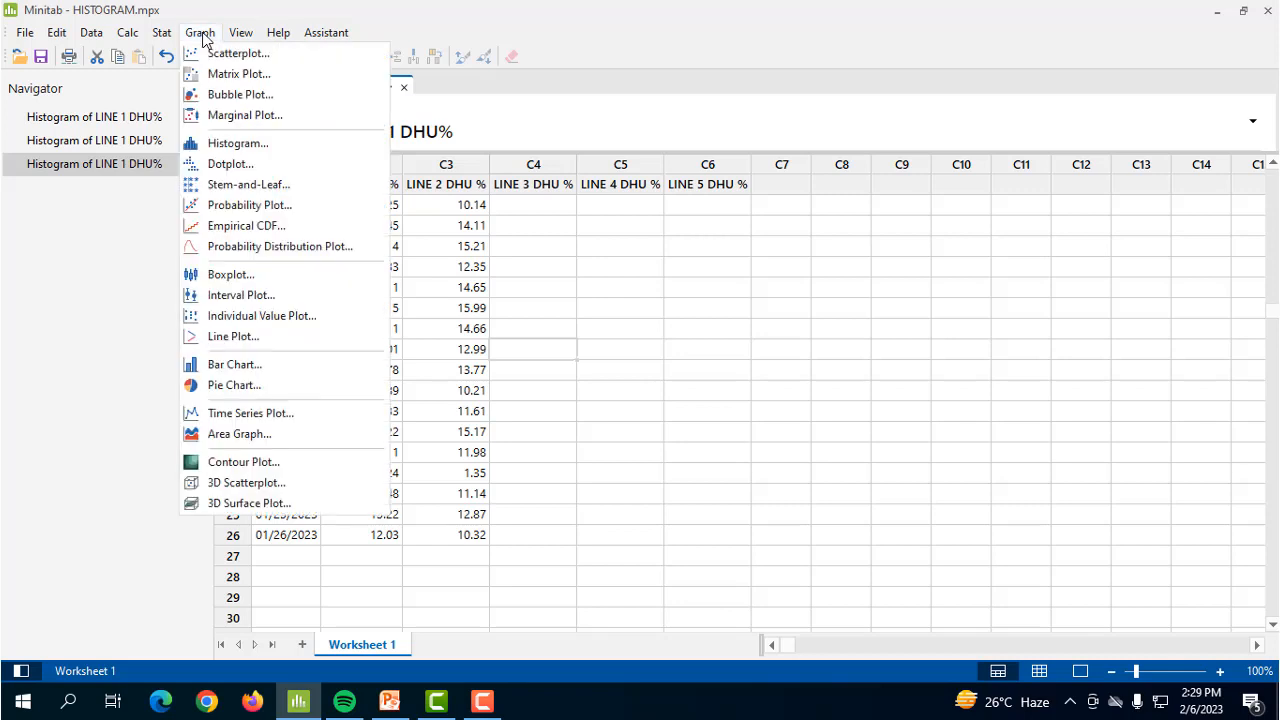
{"action": "left_click", "coordinate": [226, 145]}
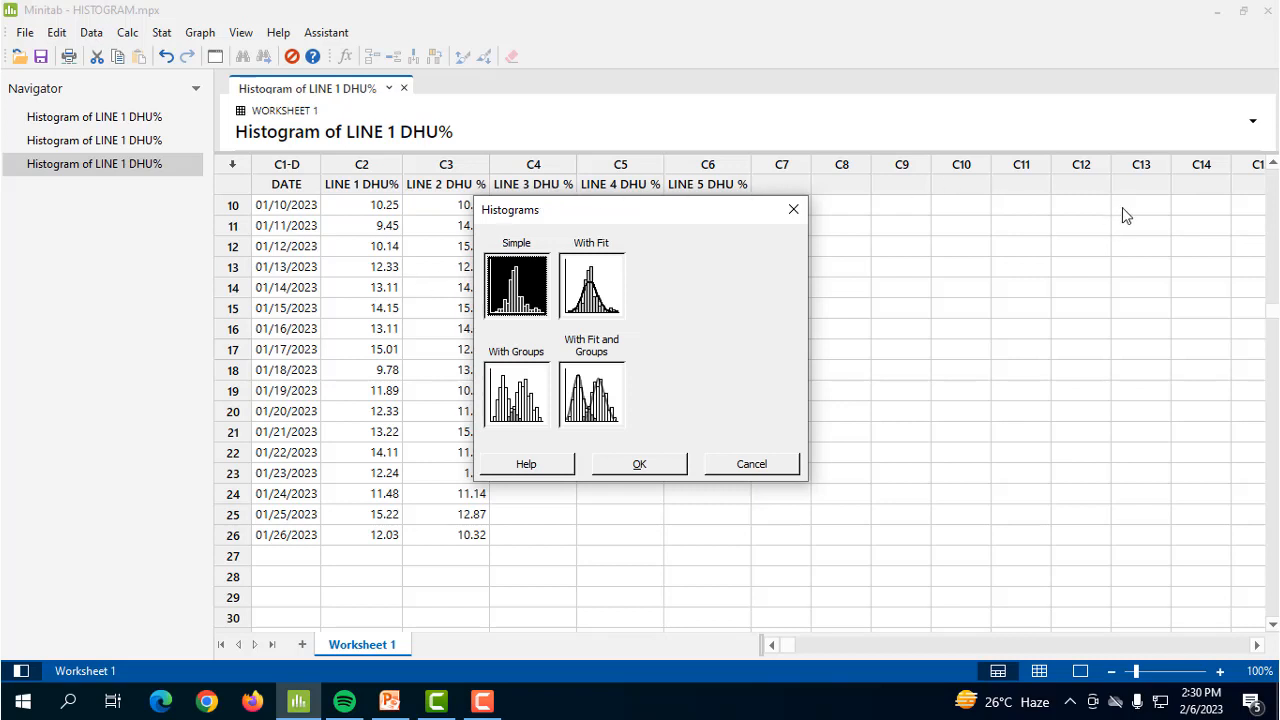
{"action": "left_click", "coordinate": [595, 290]}
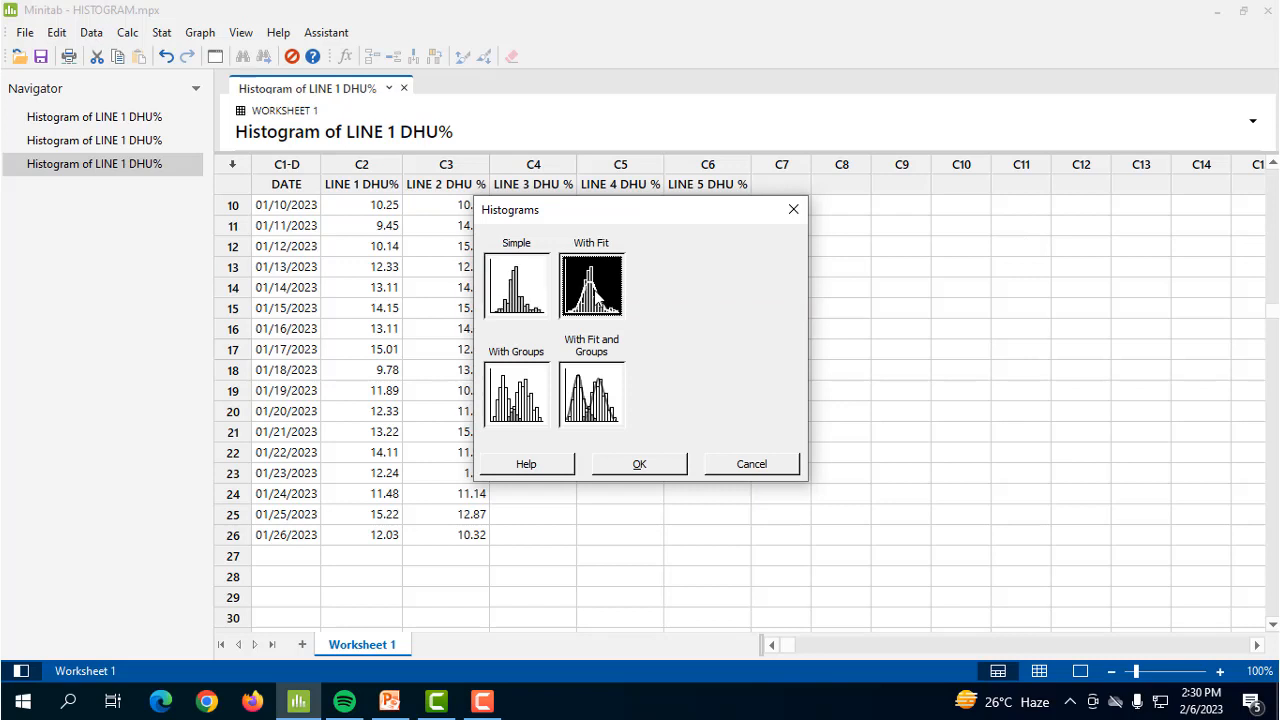
{"action": "left_click", "coordinate": [641, 466]}
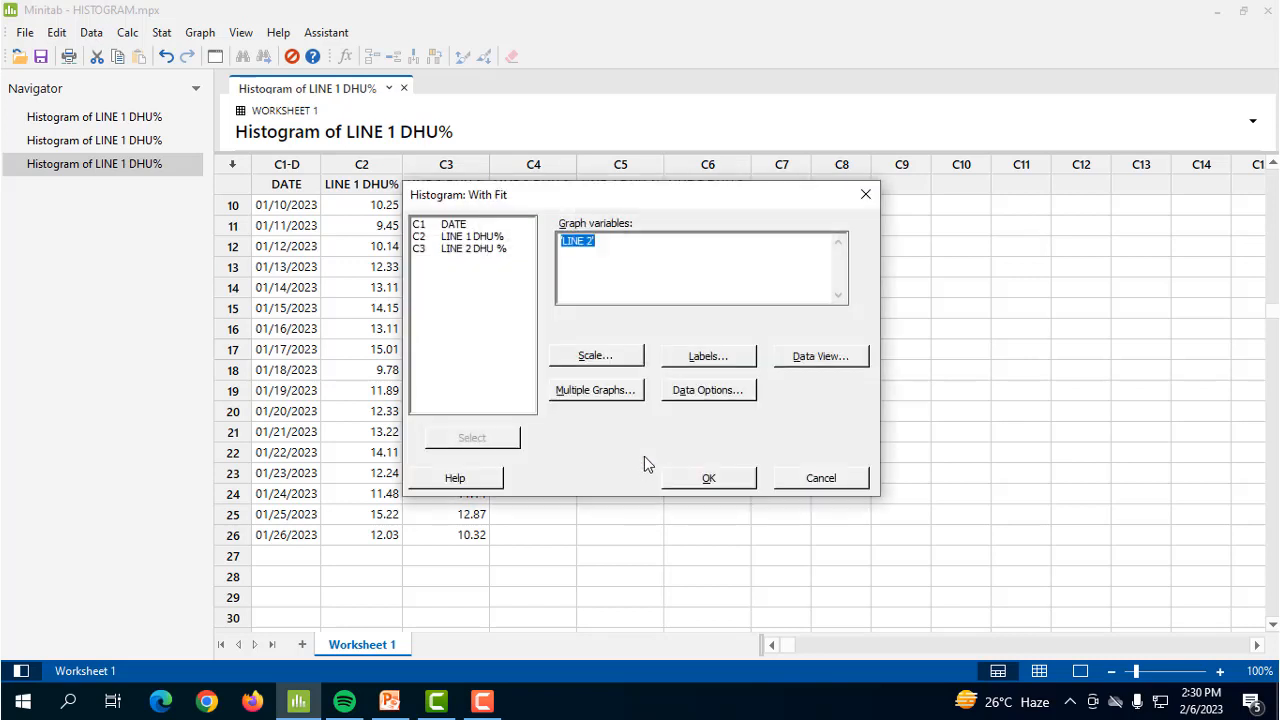
{"action": "left_click", "coordinate": [588, 274]}
{"action": "left_click_drag", "start_coordinate": [603, 245], "coordinate": [556, 243]}
{"action": "key", "text": "BackSpace"}
{"action": "double_click", "coordinate": [478, 238]}
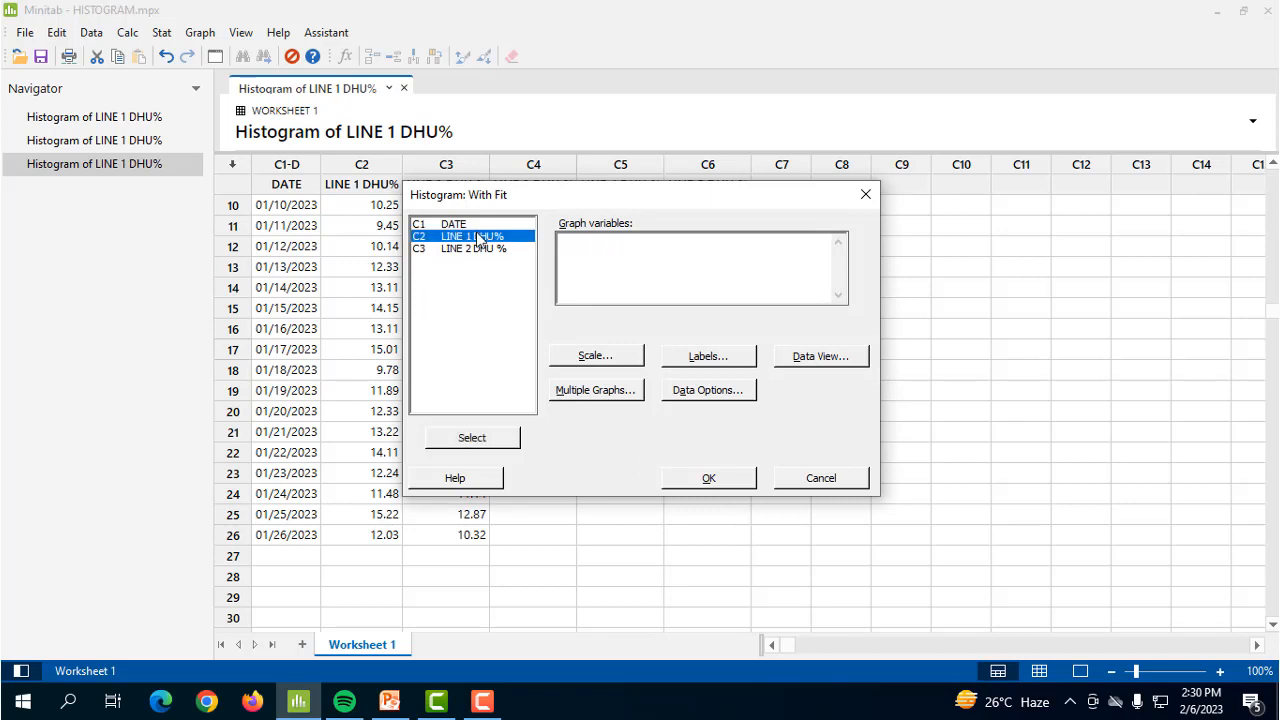
{"action": "left_click", "coordinate": [477, 250]}
{"action": "double_click", "coordinate": [476, 250]}
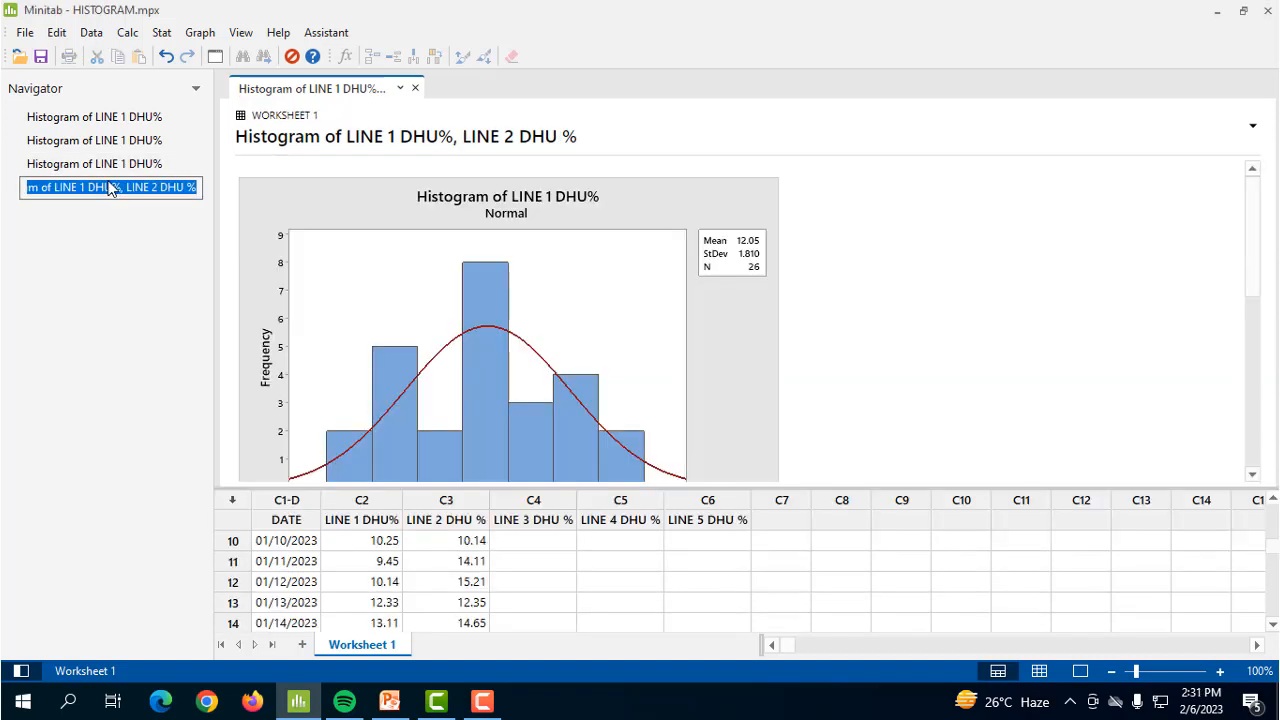
Examine the fitted normal curve and statistics of the LINE 1 DHU% histogram in the graph editor, and return to the worksheet
{"action": "left_click", "coordinate": [528, 318]}
{"action": "double_click", "coordinate": [526, 323]}
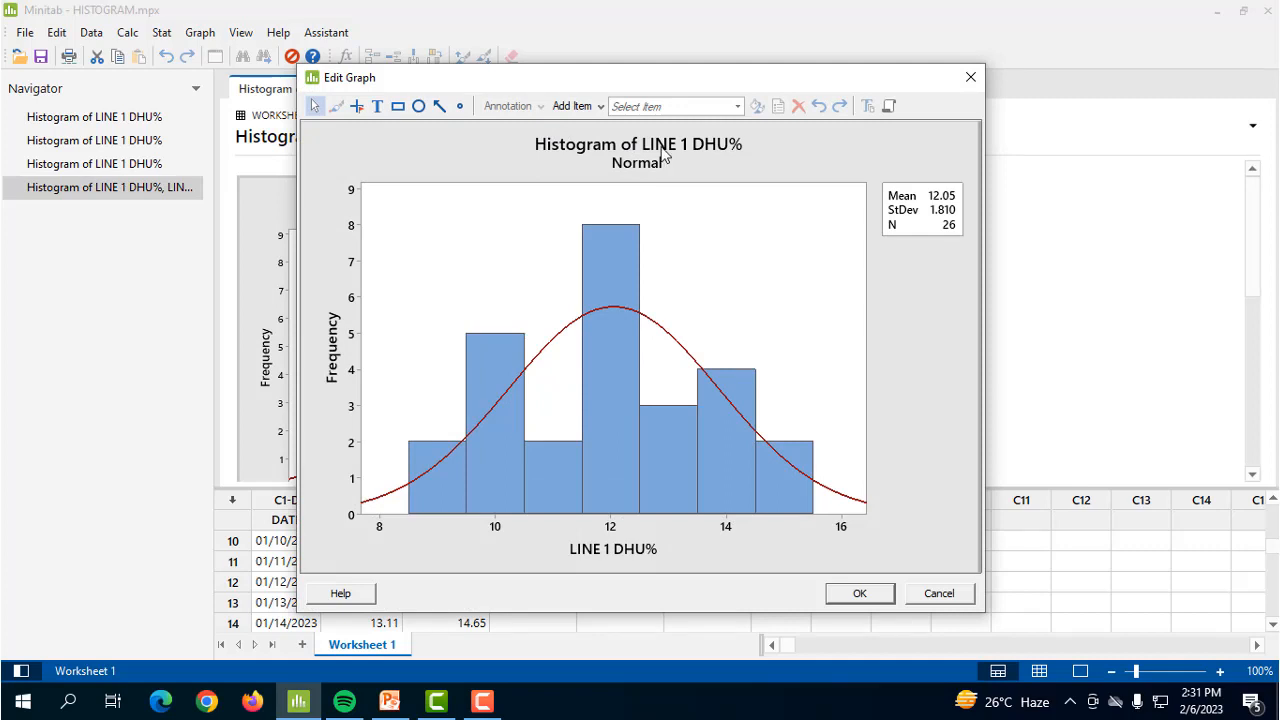
{"action": "left_click_drag", "start_coordinate": [586, 488], "coordinate": [586, 216]}
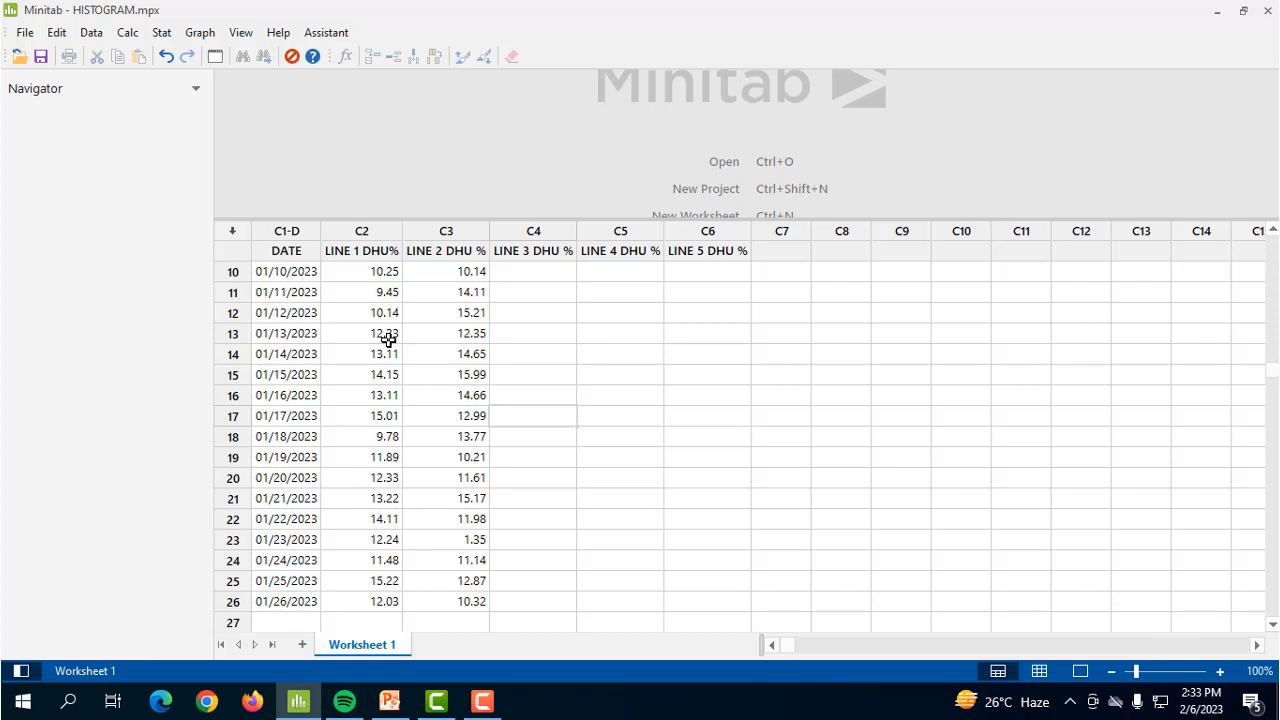
Create a With Fit histogram of LINE 1 DHU%, replacing the LINE 2 DHU % graph variable
{"action": "left_click", "coordinate": [200, 33]}
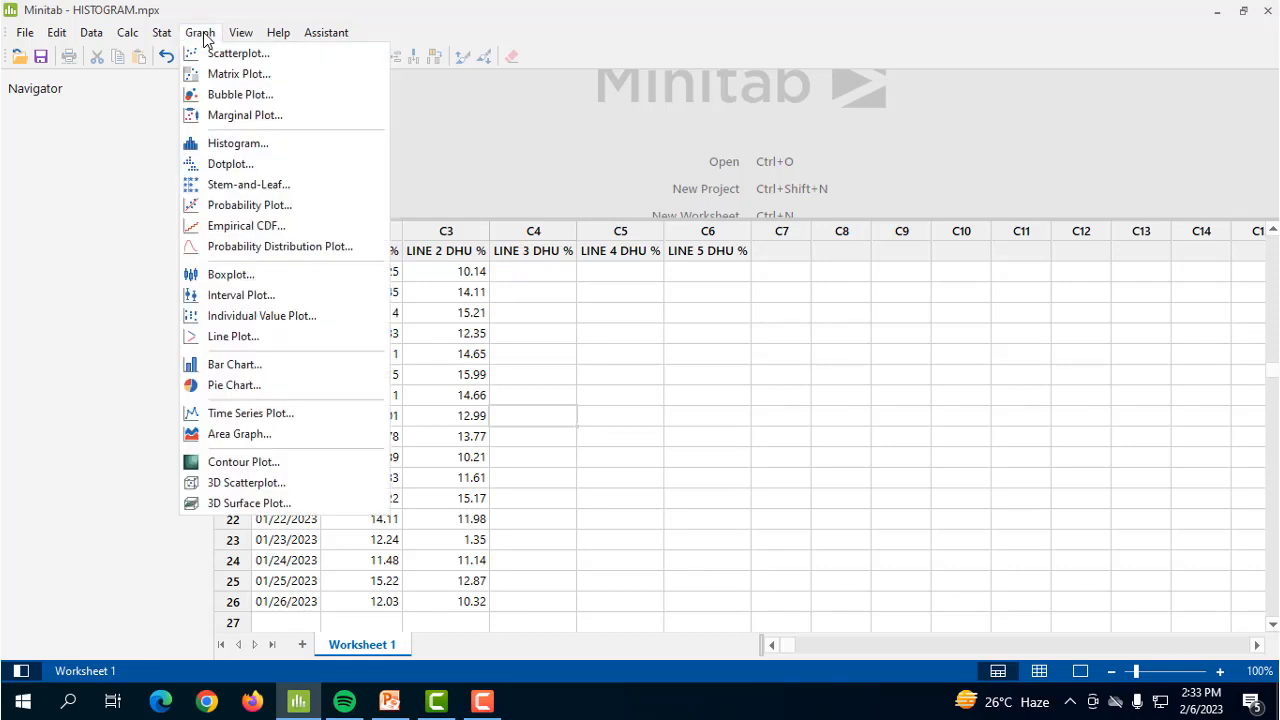
{"action": "left_click", "coordinate": [531, 329]}
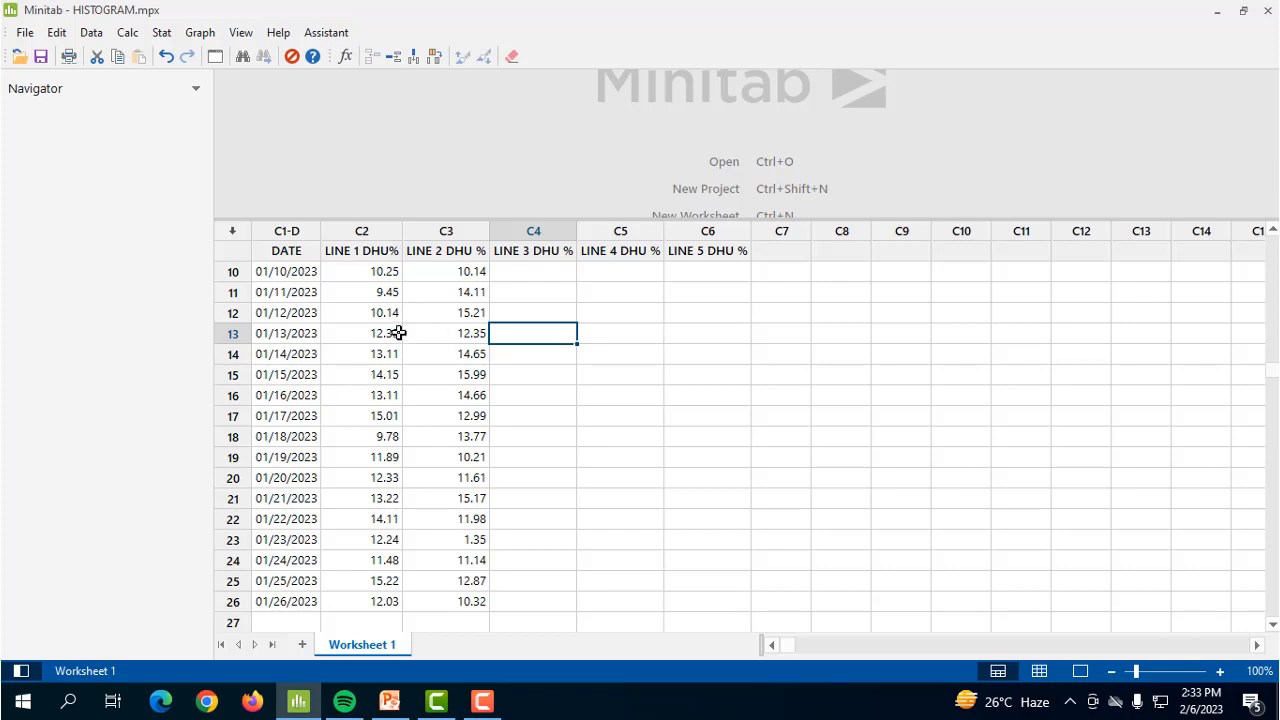
{"action": "left_click", "coordinate": [201, 35]}
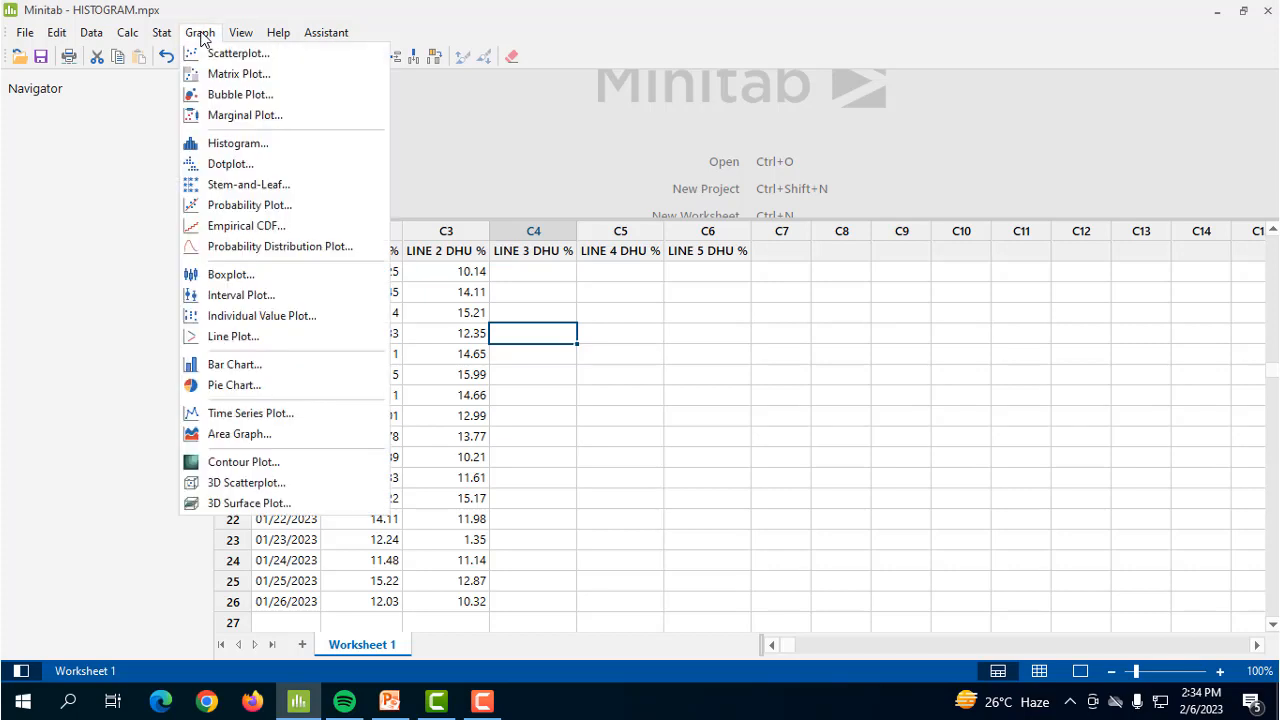
{"action": "left_click", "coordinate": [223, 147]}
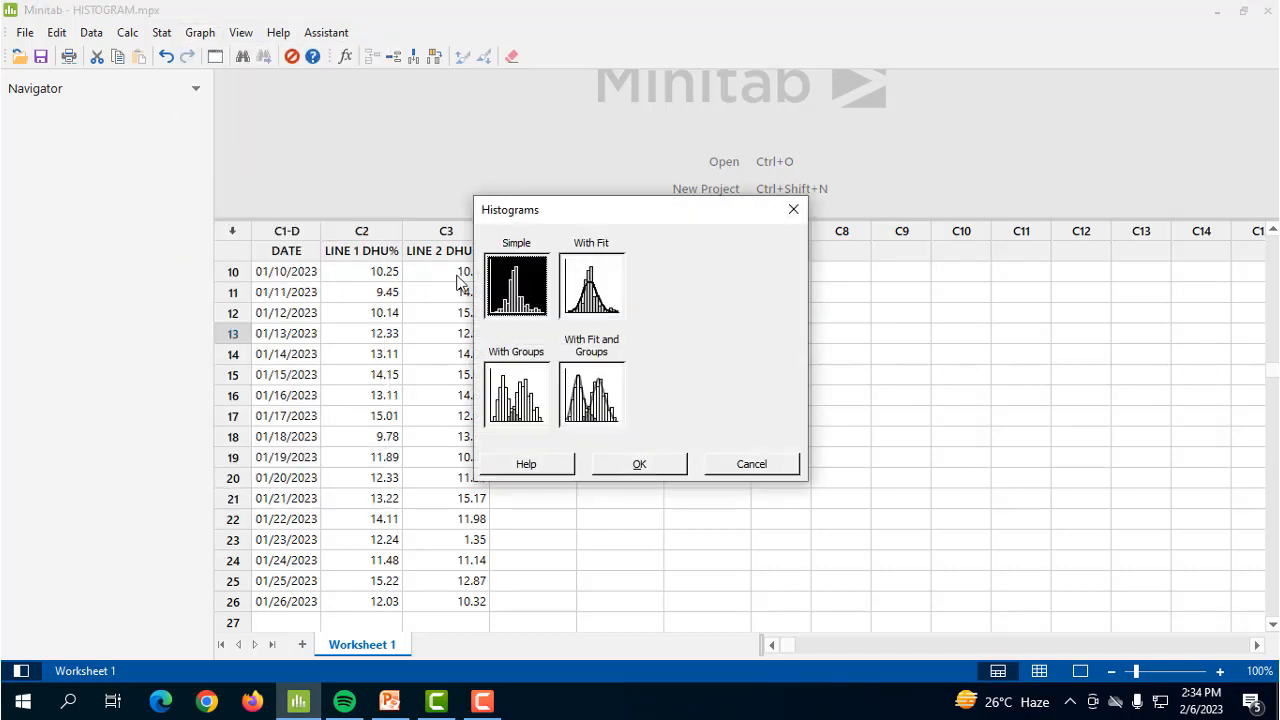
{"action": "left_click", "coordinate": [591, 296]}
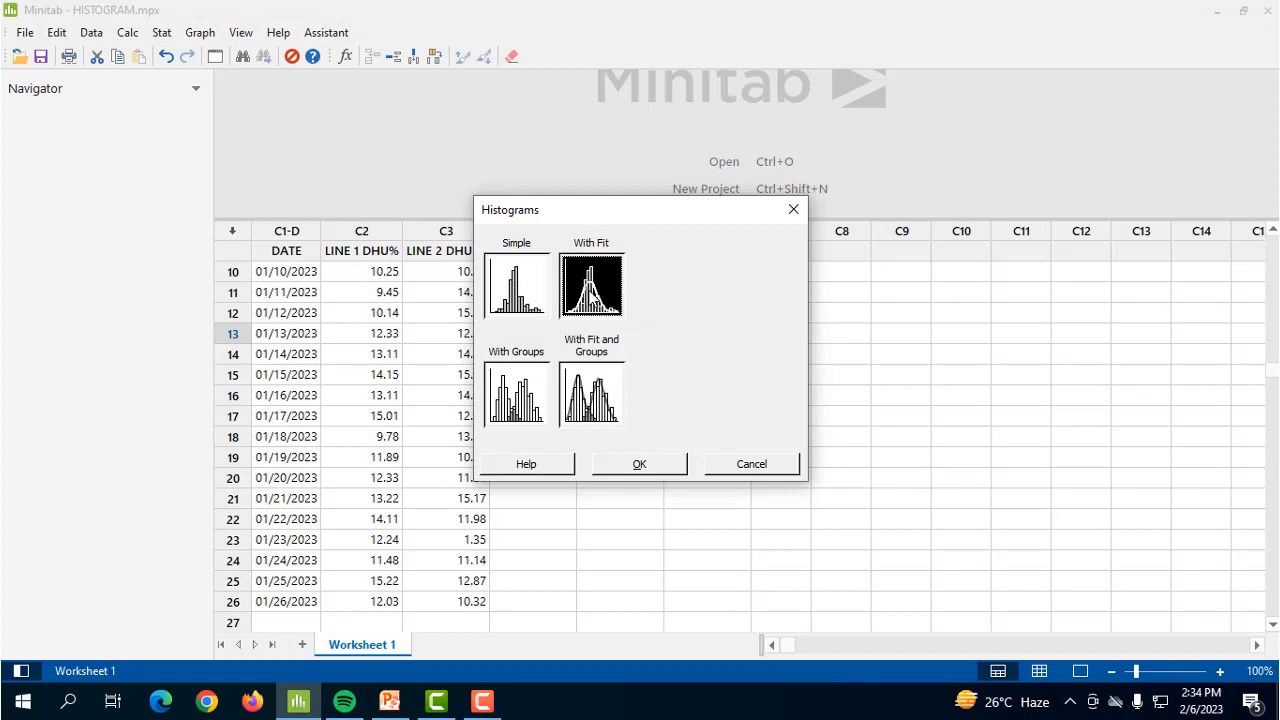
{"action": "left_click", "coordinate": [634, 469]}
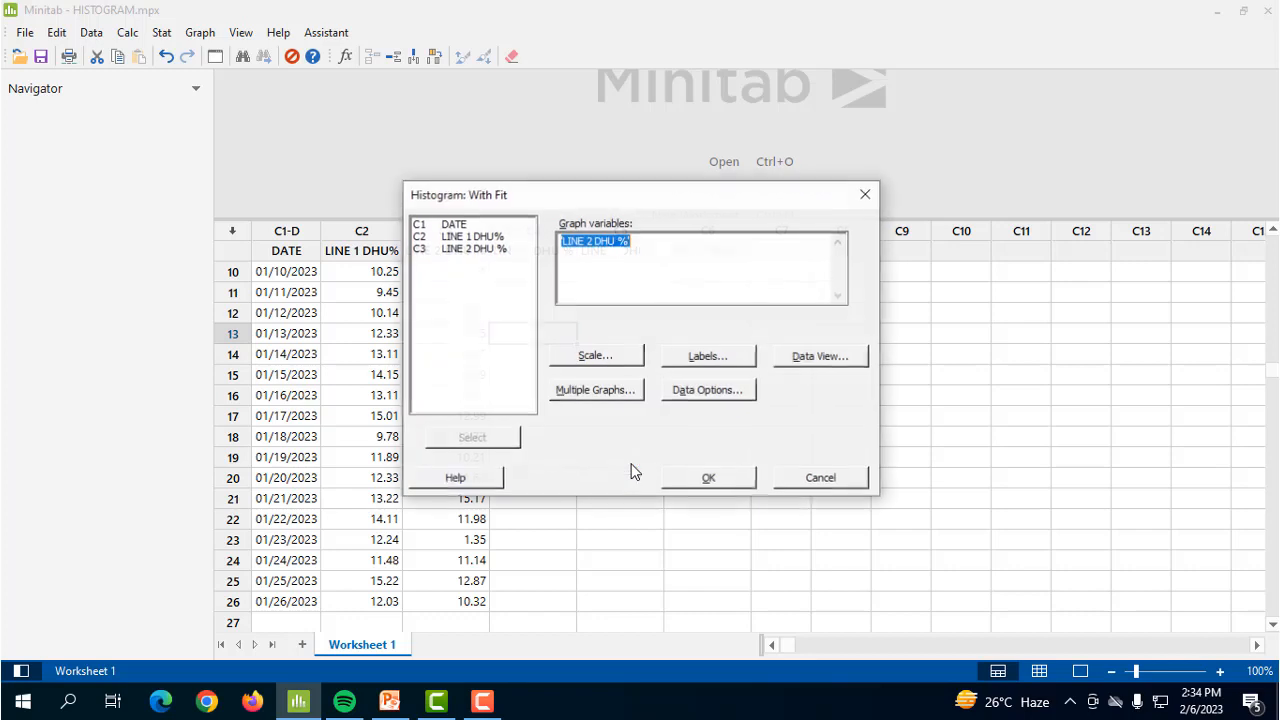
{"action": "left_click", "coordinate": [647, 244]}
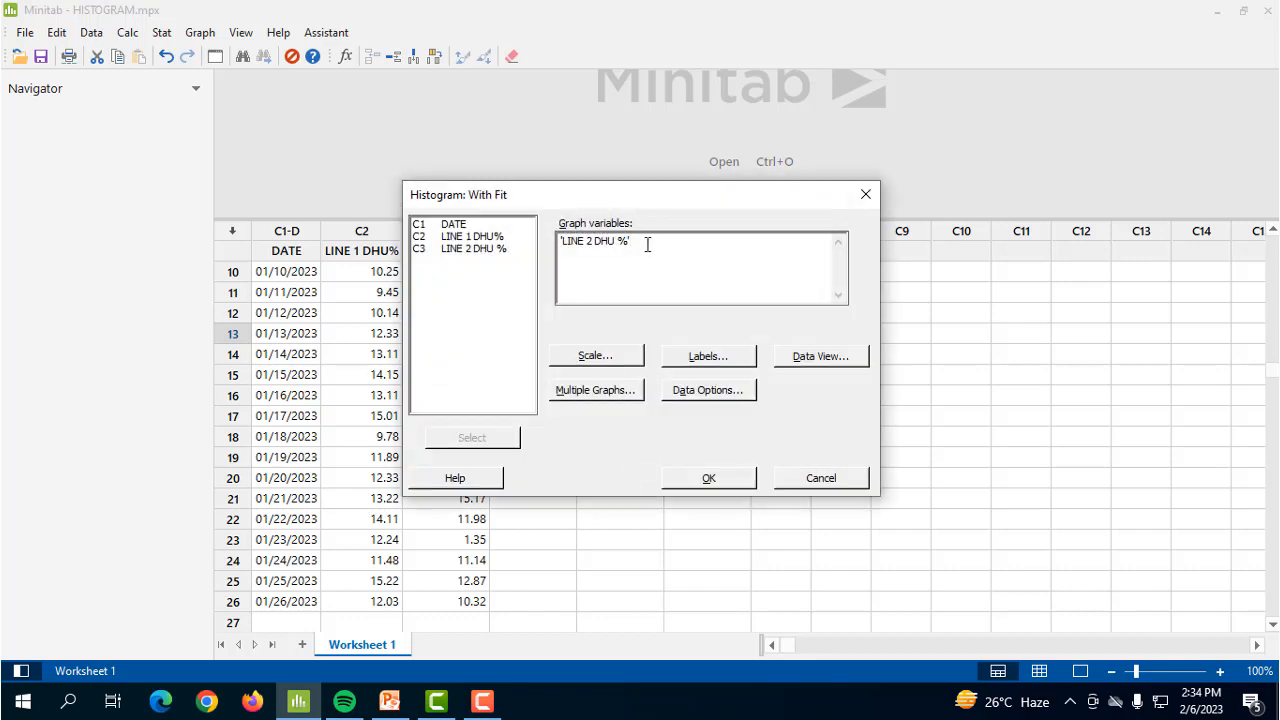
{"action": "key", "text": "BackSpace"}
{"action": "key", "text": "BackSpace"}
{"action": "key", "text": "BackSpace"}
{"action": "key", "text": "BackSpace"}
{"action": "key", "text": "BackSpace"}
{"action": "key", "text": "BackSpace"}
{"action": "key", "text": "BackSpace"}
{"action": "key", "text": "BackSpace"}
{"action": "key", "text": "BackSpace"}
{"action": "key", "text": "BackSpace"}
{"action": "key", "text": "BackSpace"}
{"action": "key", "text": "BackSpace"}
{"action": "key", "text": "BackSpace"}
{"action": "key", "text": "BackSpace"}
{"action": "left_click", "coordinate": [465, 238]}
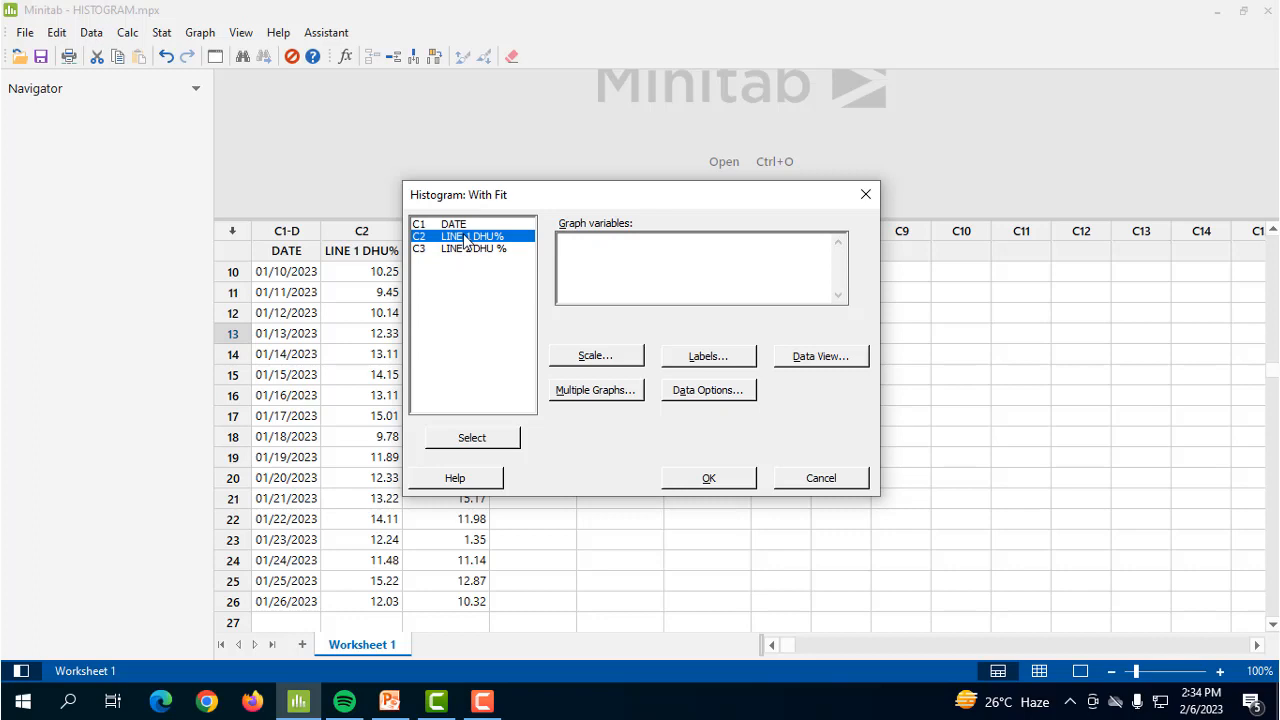
{"action": "double_click", "coordinate": [465, 238]}
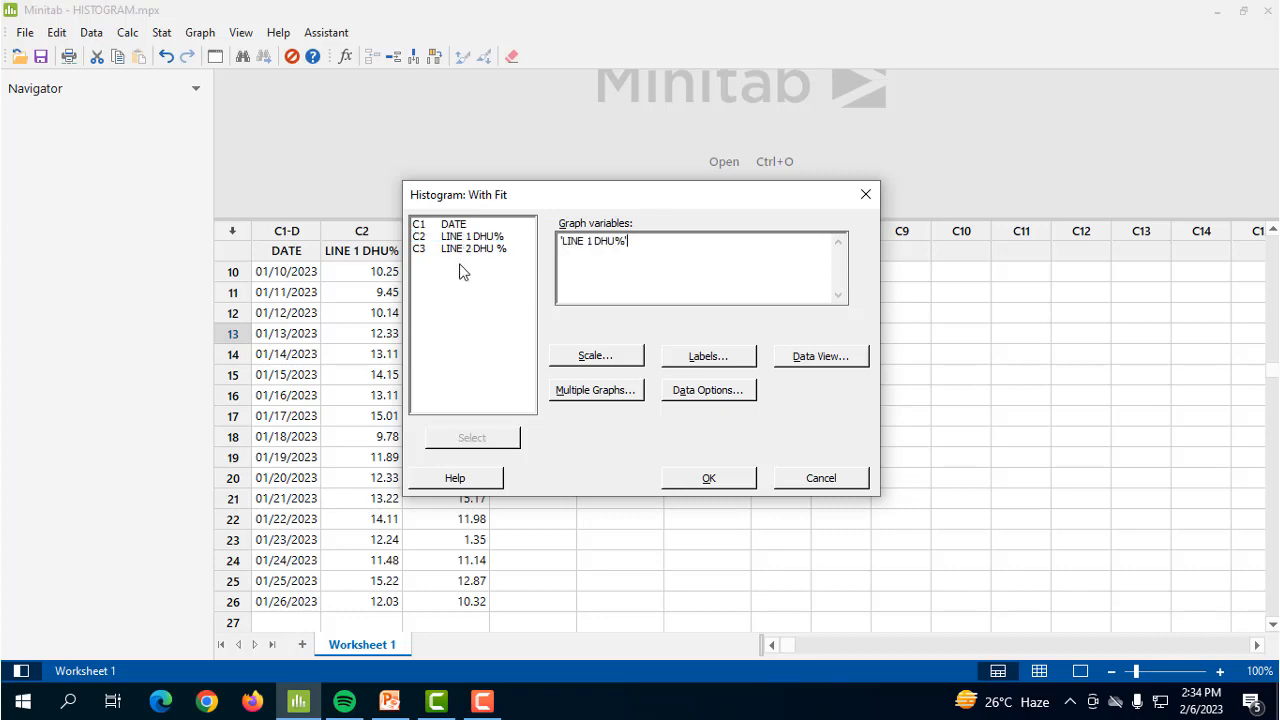
{"action": "left_click", "coordinate": [700, 479]}
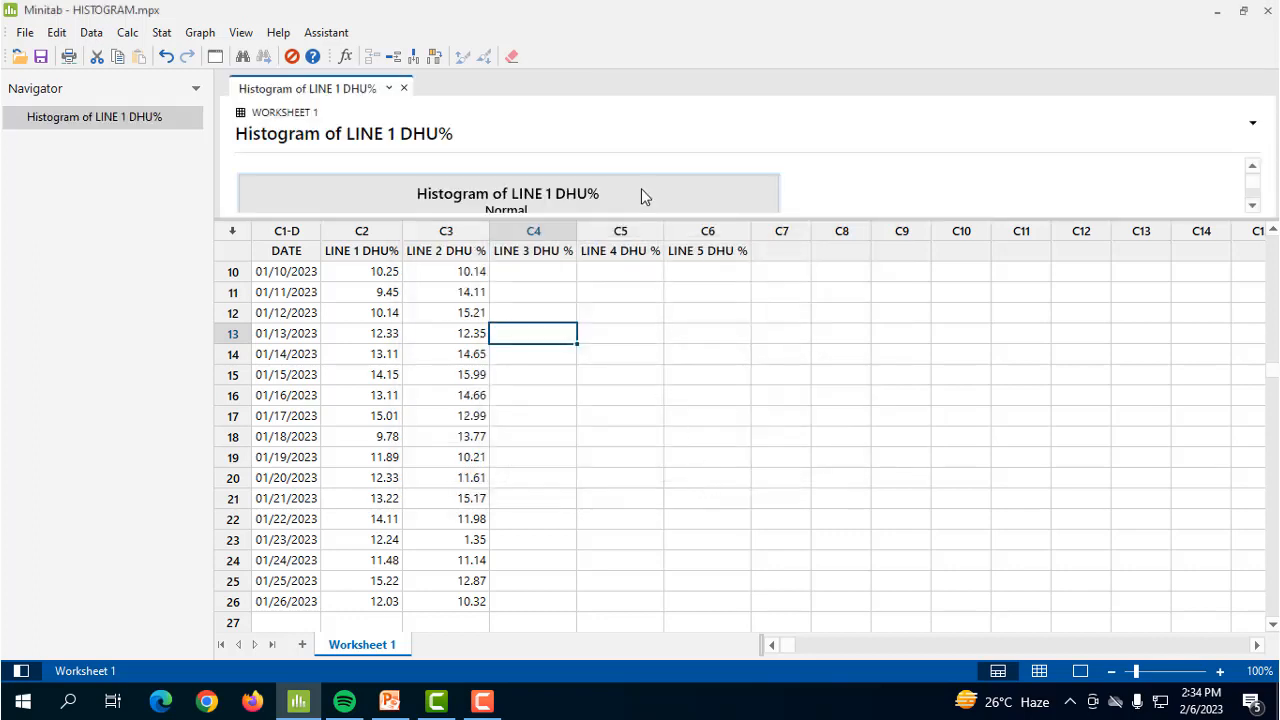
Open the LINE 1 DHU% histogram in the graph editor, move it clear of the worksheet, and start a histogram for LINE 2 DHU %
{"action": "double_click", "coordinate": [641, 190]}
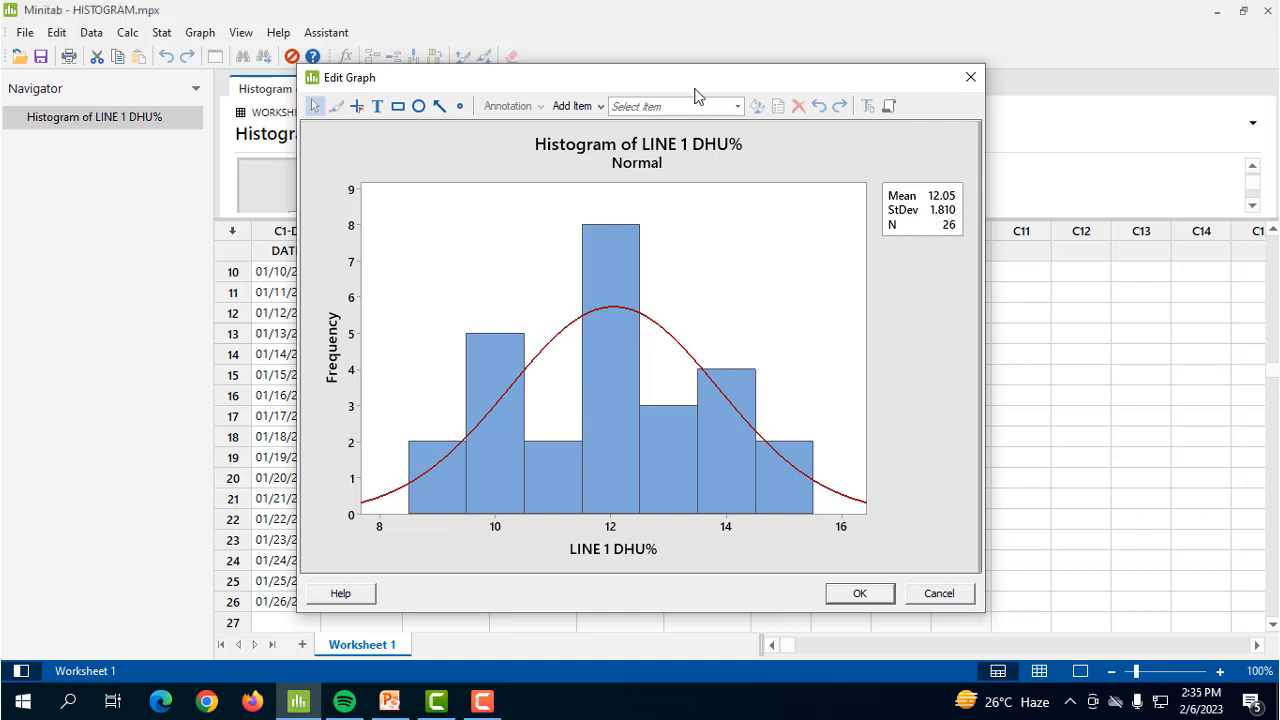
{"action": "left_click_drag", "start_coordinate": [712, 79], "coordinate": [452, 160]}
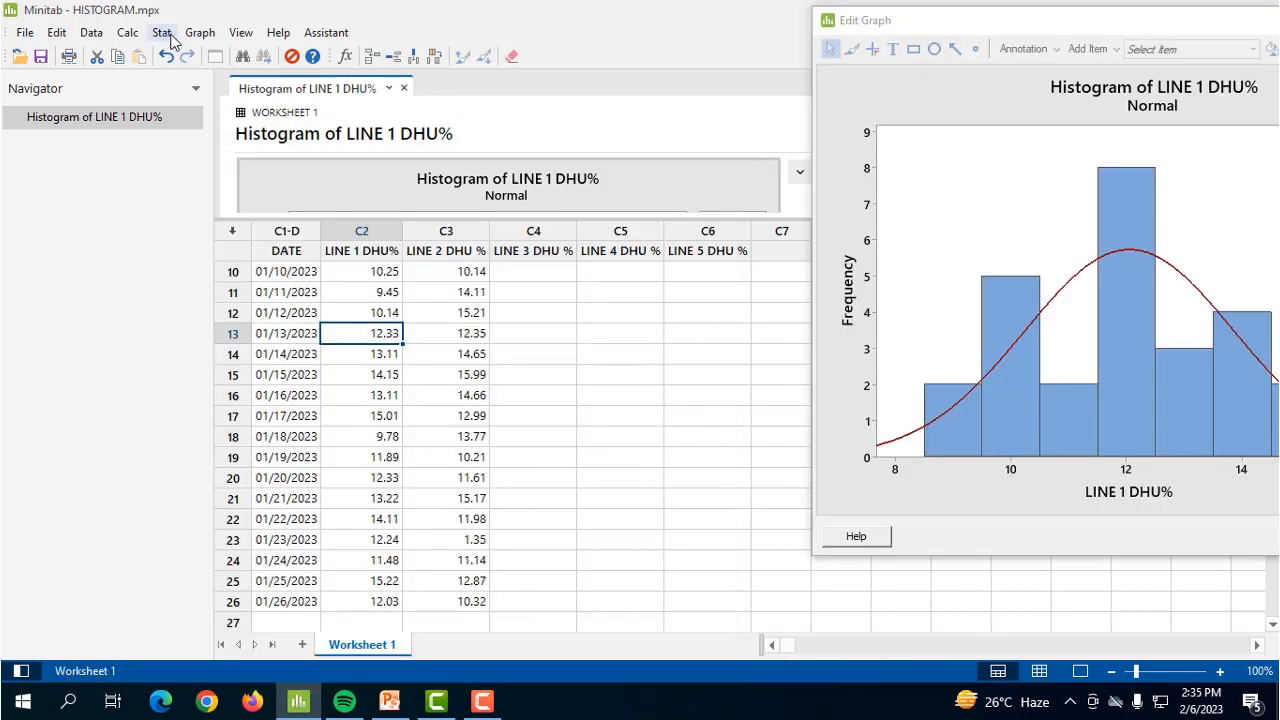
{"action": "left_click", "coordinate": [197, 33]}
{"action": "left_click", "coordinate": [214, 140]}
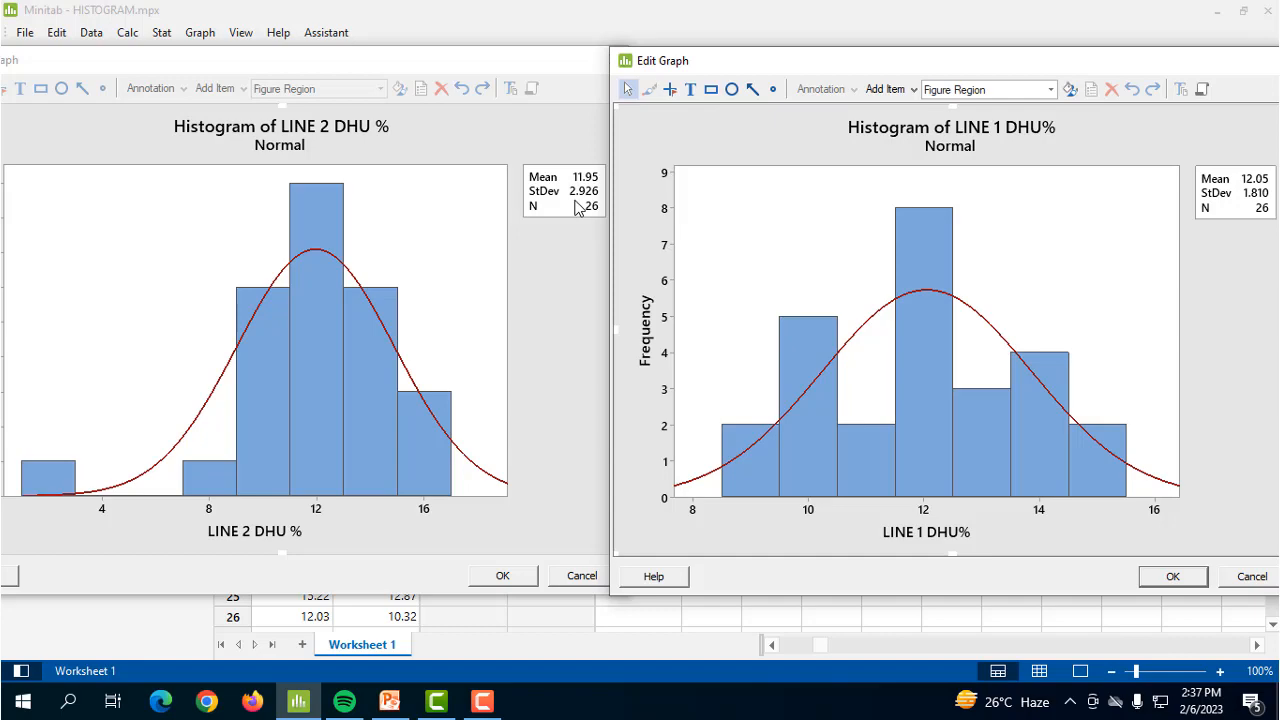
Switch to the HISTOGRAM presentation in PowerPoint, examine the example histograms on slide 3, and return to the Minitab graphs
{"action": "mouse_move", "coordinate": [392, 708]}
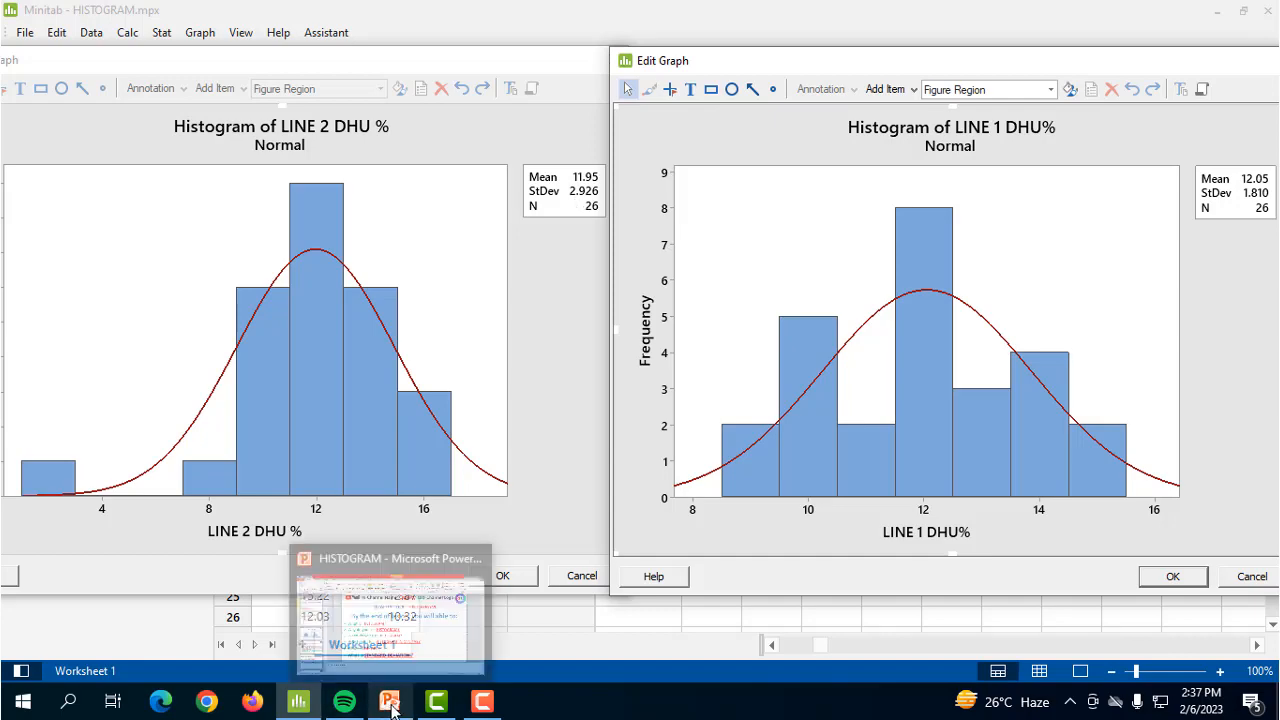
{"action": "left_click", "coordinate": [385, 640]}
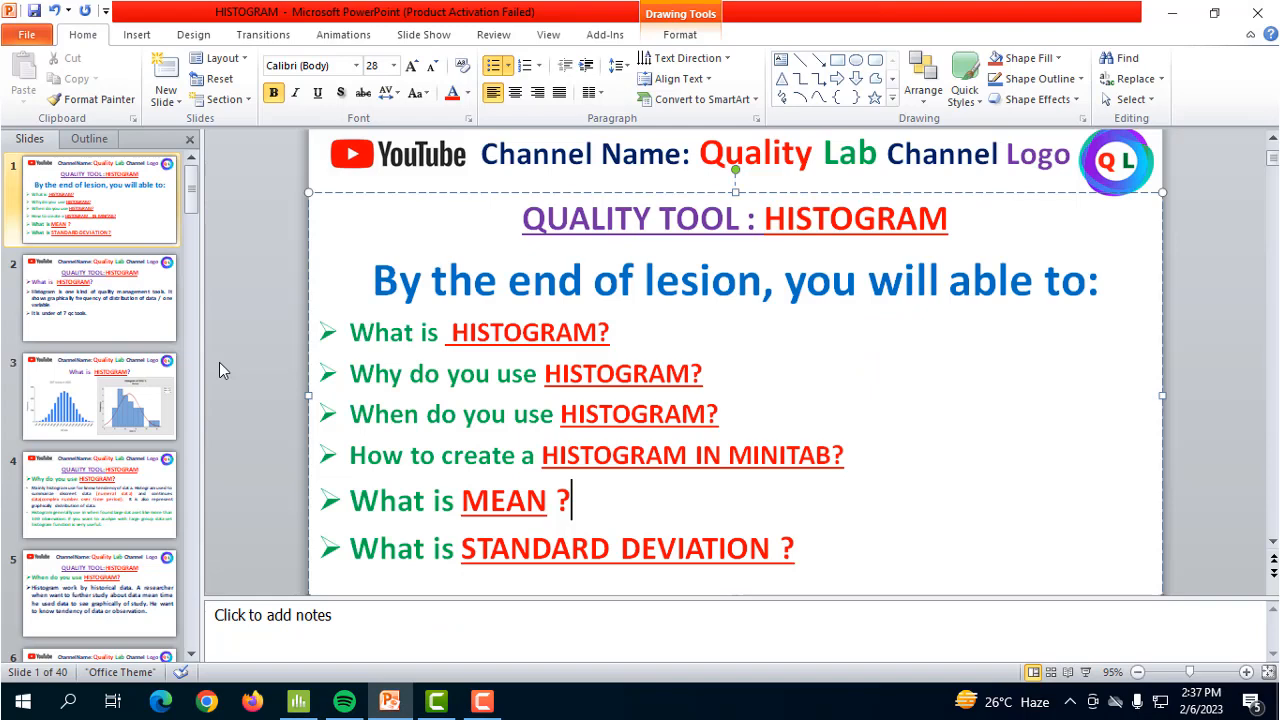
{"action": "left_click", "coordinate": [100, 410]}
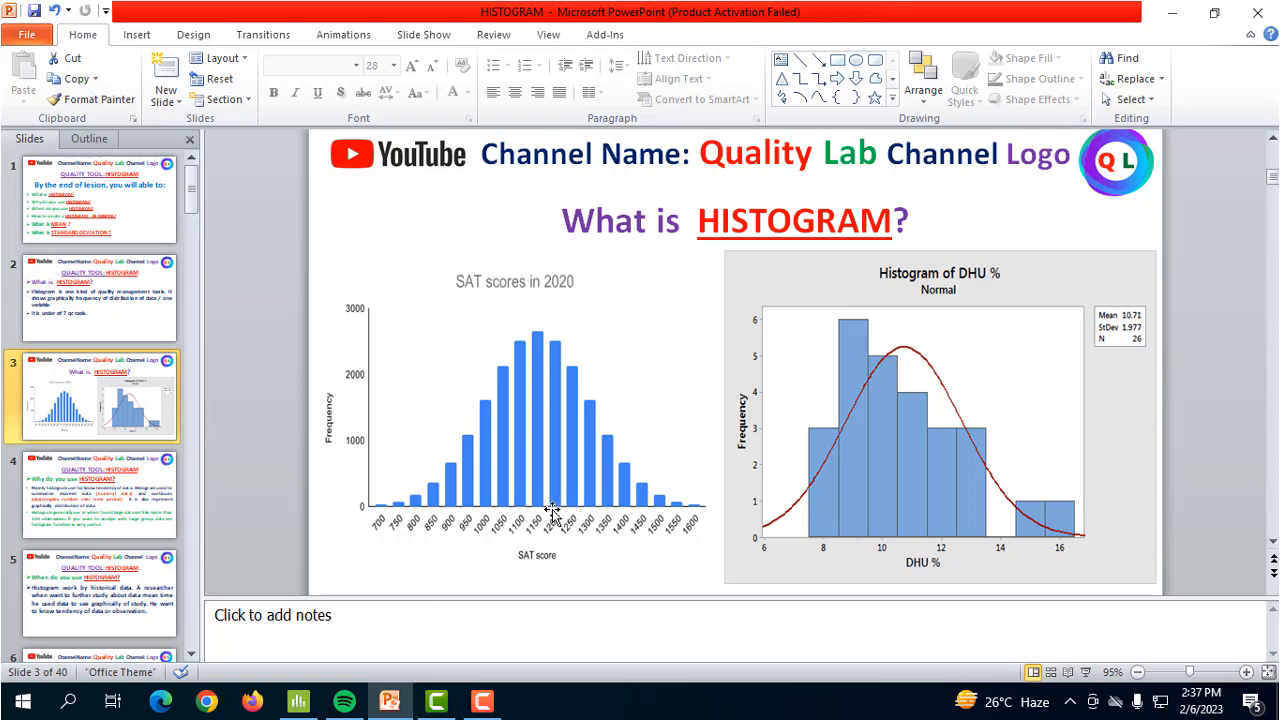
{"action": "key", "text": "alt+Tab"}
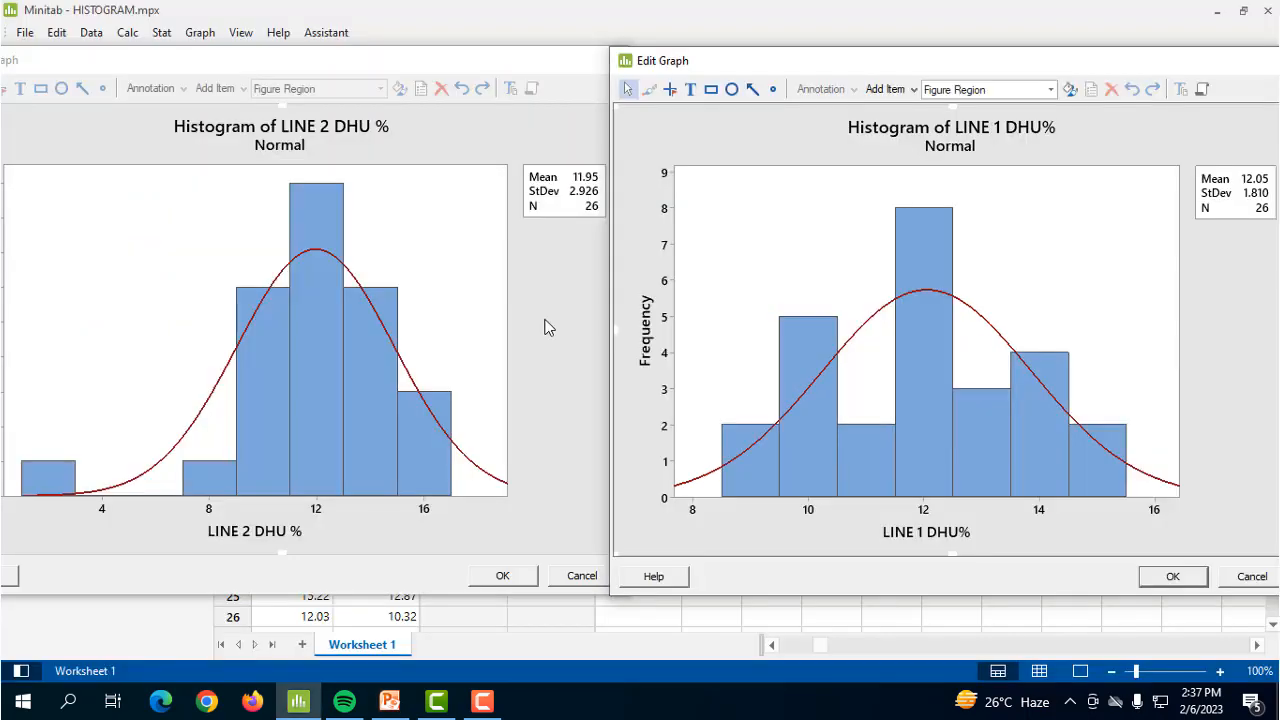